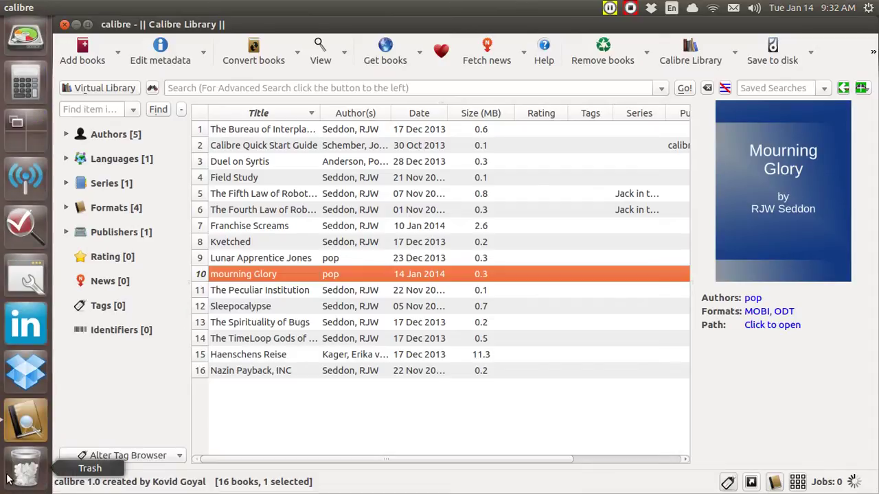
Bring up the mourning Glory e-book in a maximized viewer window and show its table of contents
left_click(21, 422)
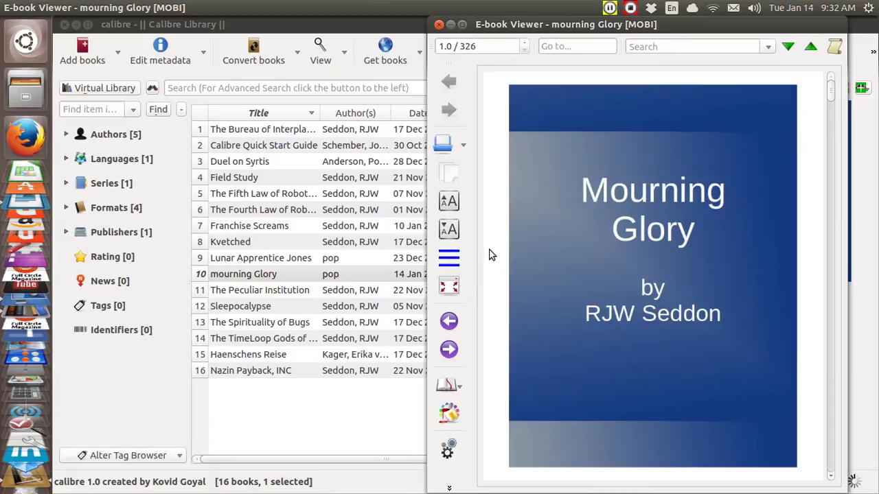
key("ctrl+super+Up")
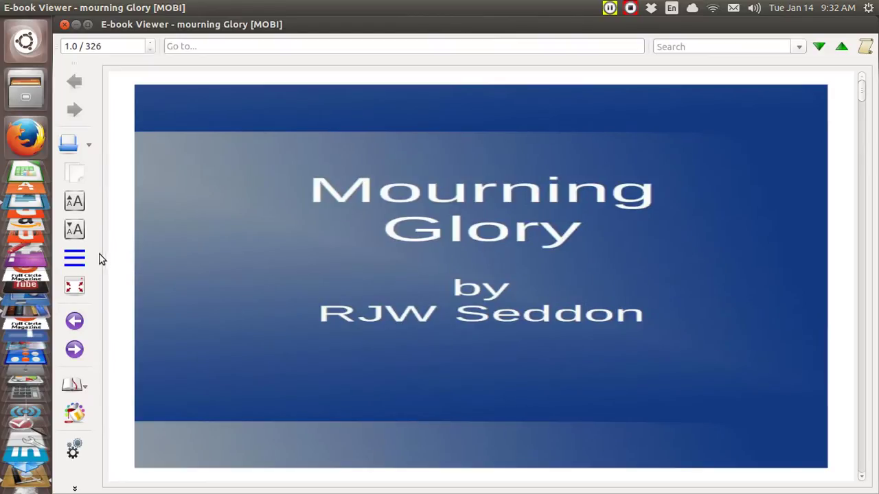
left_click(75, 259)
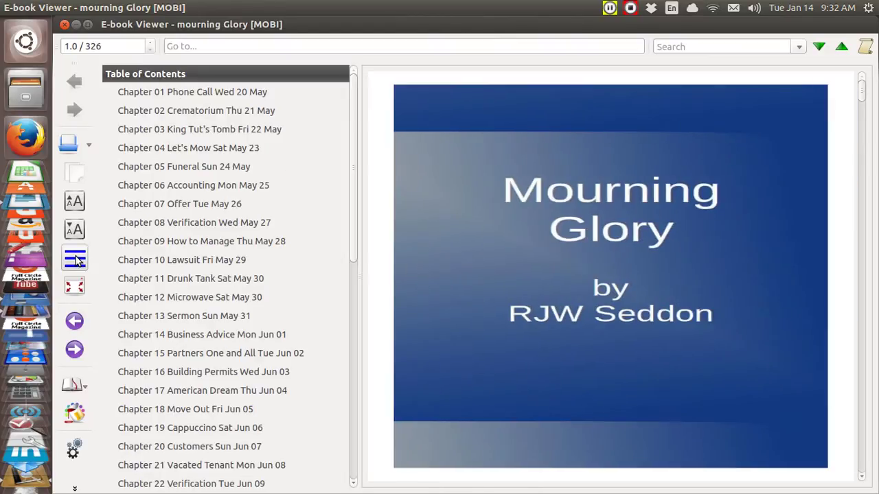
Jump from the table of contents to Chapter 03, Chapter 06 and Chapter 09 of the e-book
left_click(149, 133)
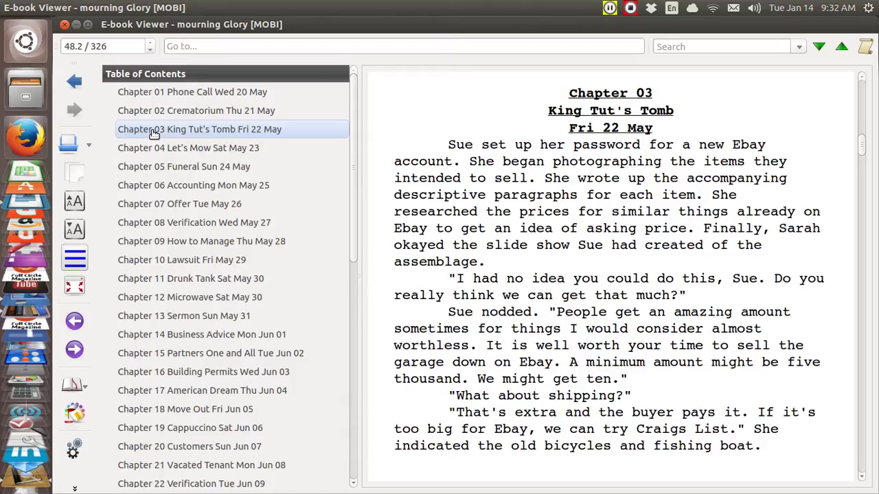
left_click(159, 189)
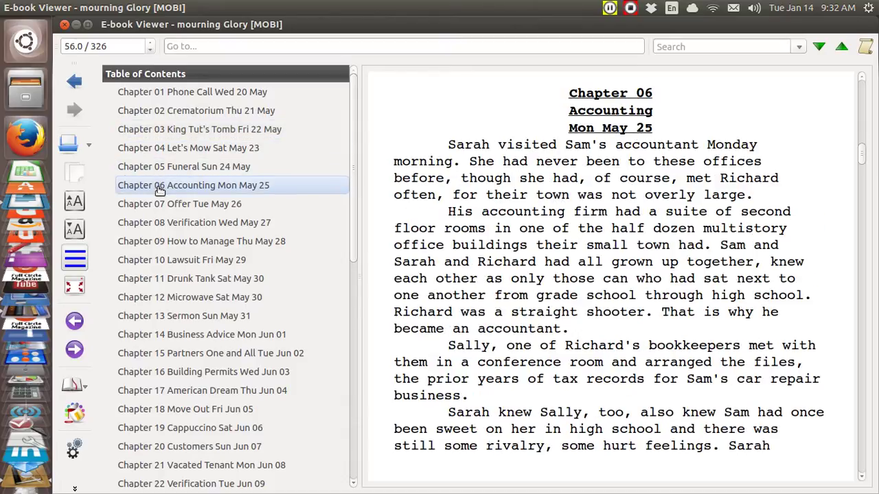
left_click(167, 245)
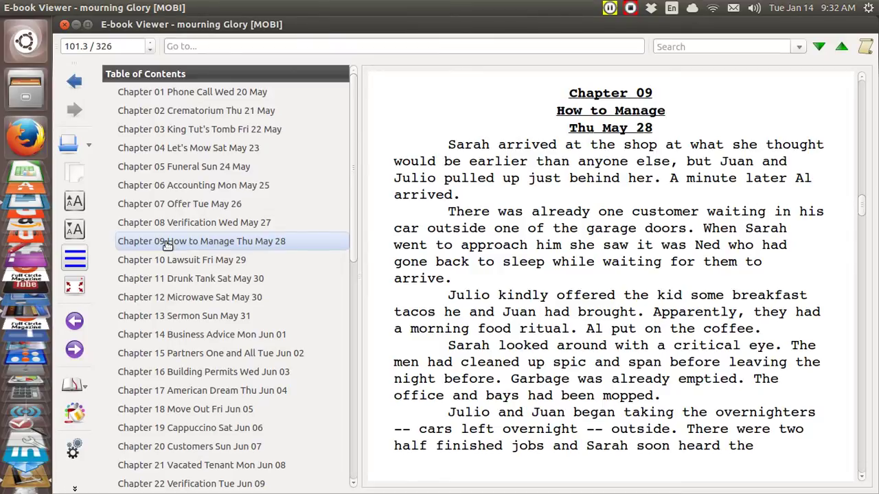
Page through Chapter 09 to the start of Chapter 10, examining the chapter's page layout and ending
key("Page_Down")
key("Page_Down")
key("Page_Down")
key("Page_Down")
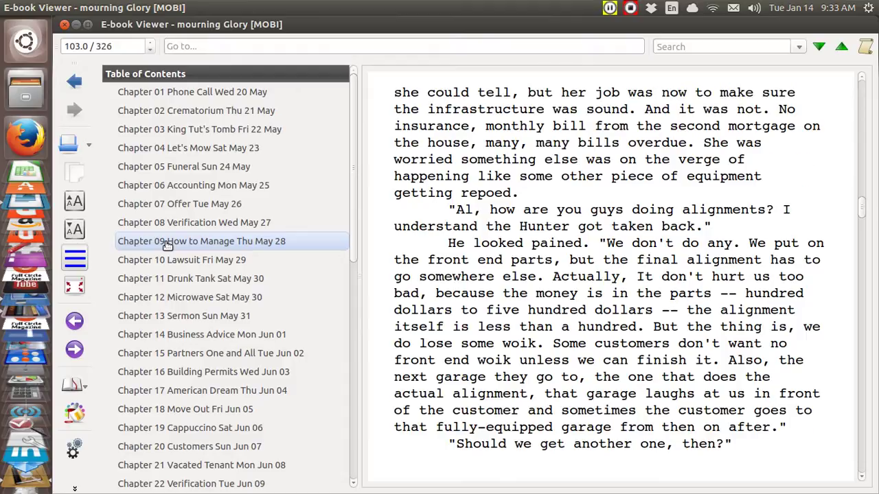
key("Page_Down")
key("Page_Down")
key("Page_Down")
key("Page_Down")
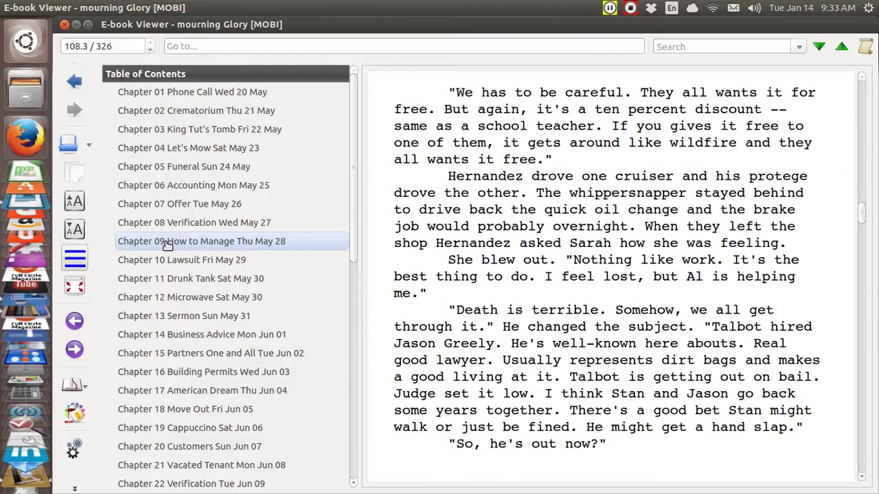
key("Page_Down")
key("Page_Down")
key("Page_Down")
key("Page_Down")
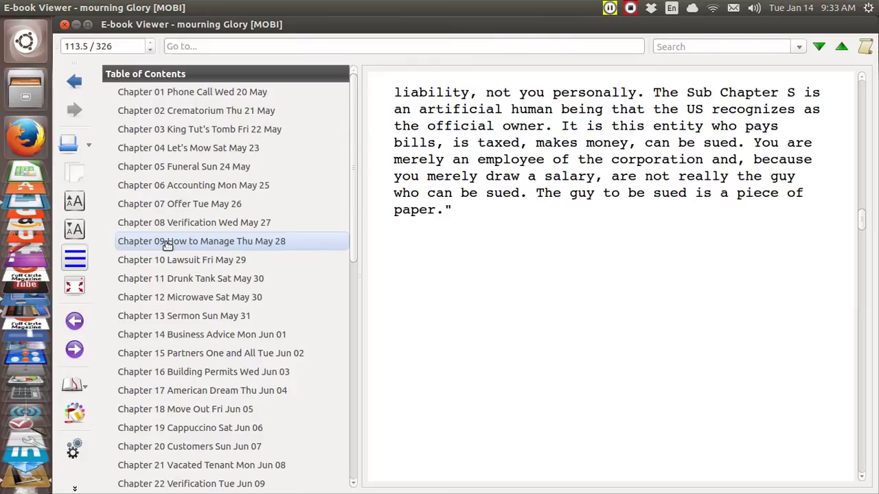
key("Page_Down")
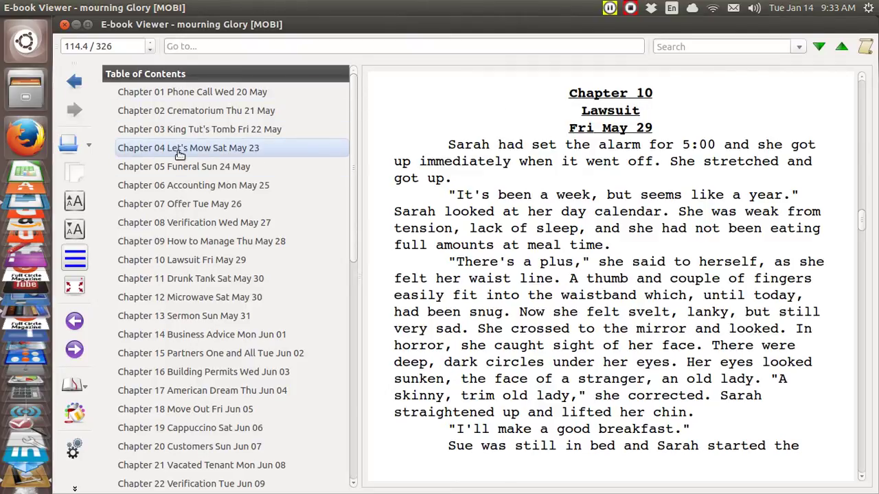
Close the e-book viewer and switch to the mourning Glory document in LibreOffice Writer
left_click(64, 25)
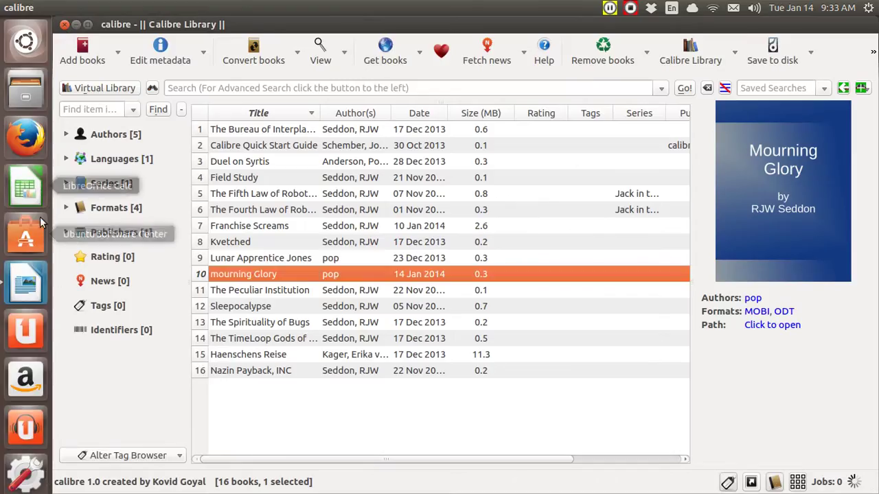
left_click(28, 285)
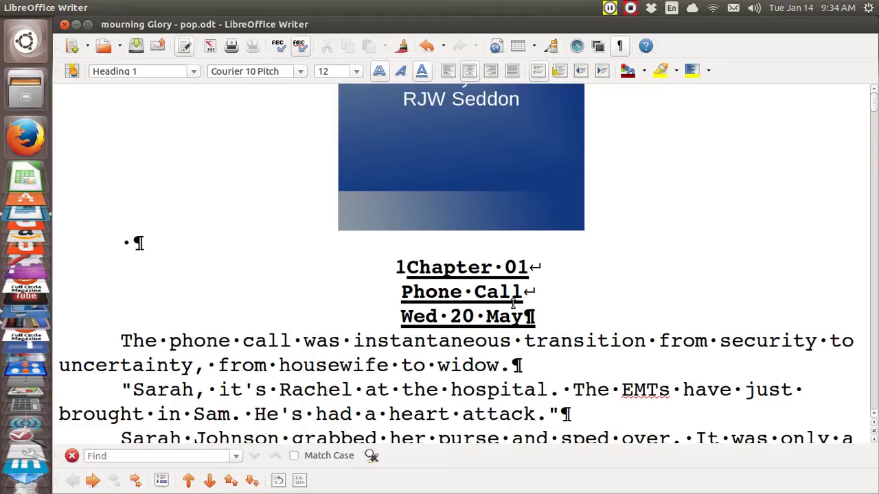
Try test letters and a line break before the number in the Chapter 01 heading, and remove them again
type("u")
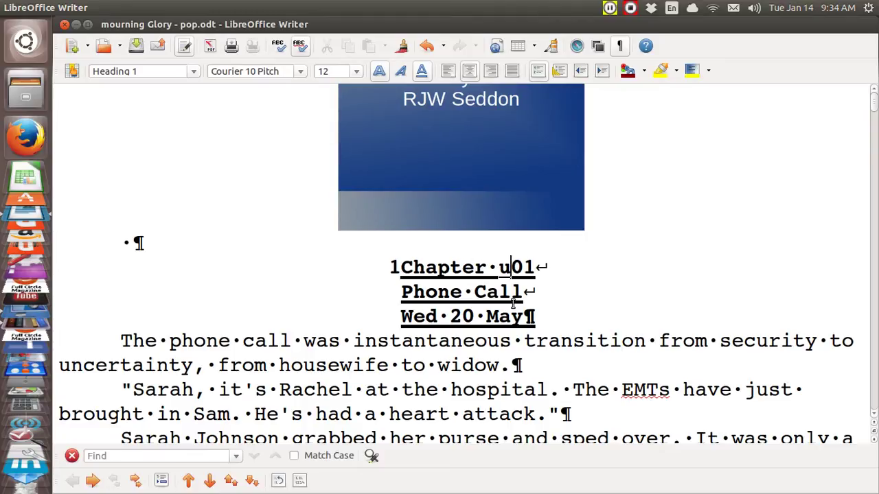
type("a")
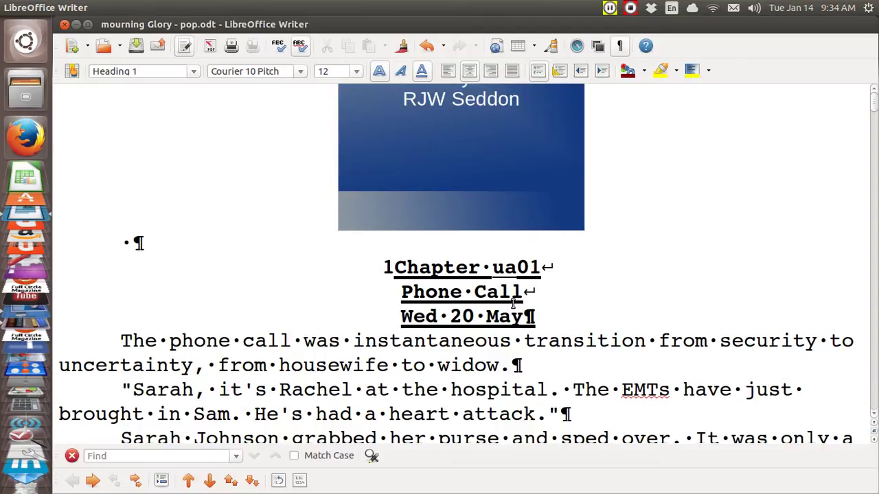
key("BackSpace")
key("BackSpace")
key("Return")
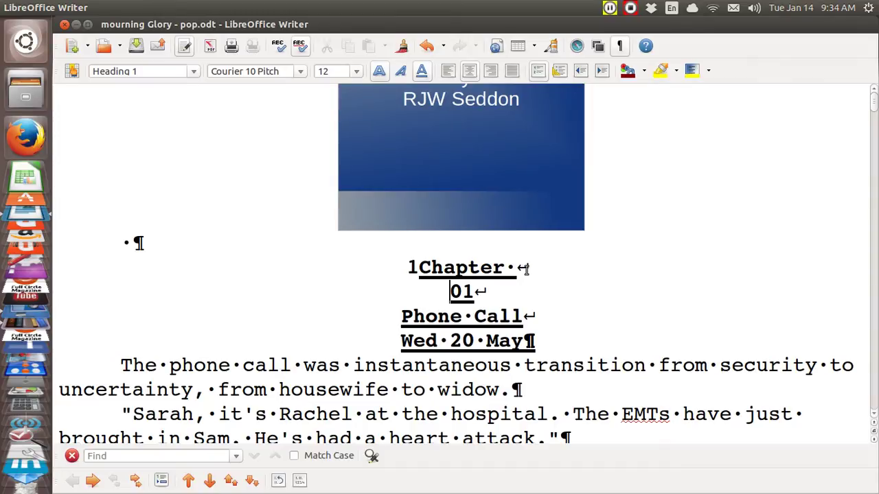
left_click(516, 267)
key("Delete")
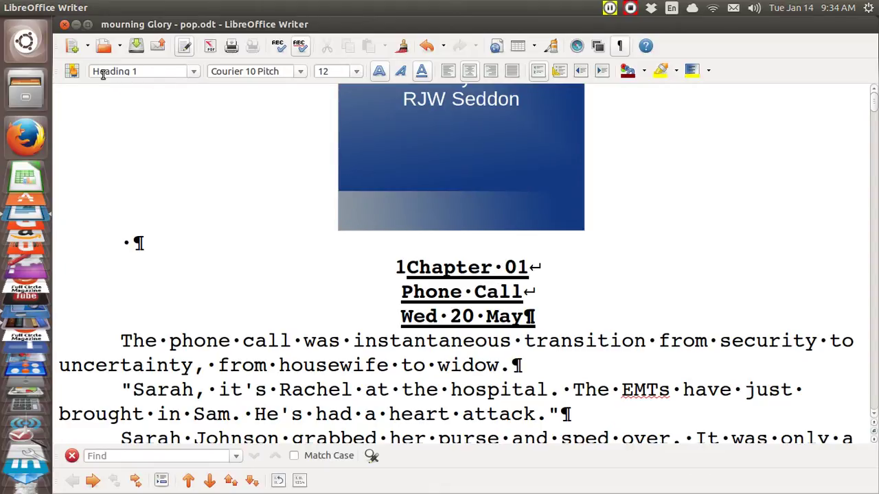
Try the Heading 2 paragraph style on the Chapter 01 heading, and set it back to Heading 1
left_click(194, 73)
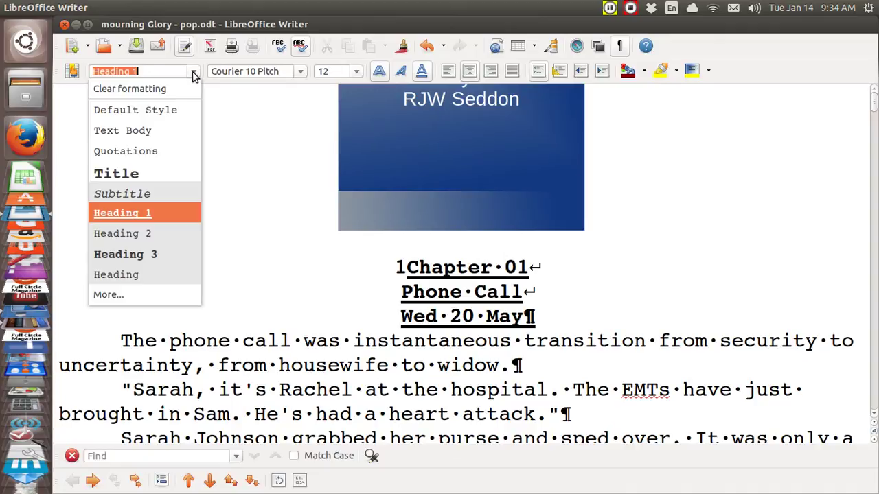
left_click(170, 213)
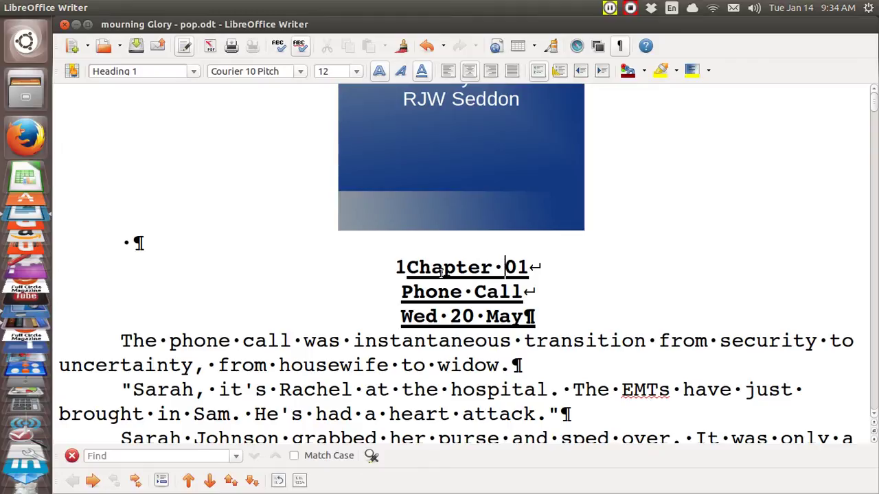
key("ctrl+2")
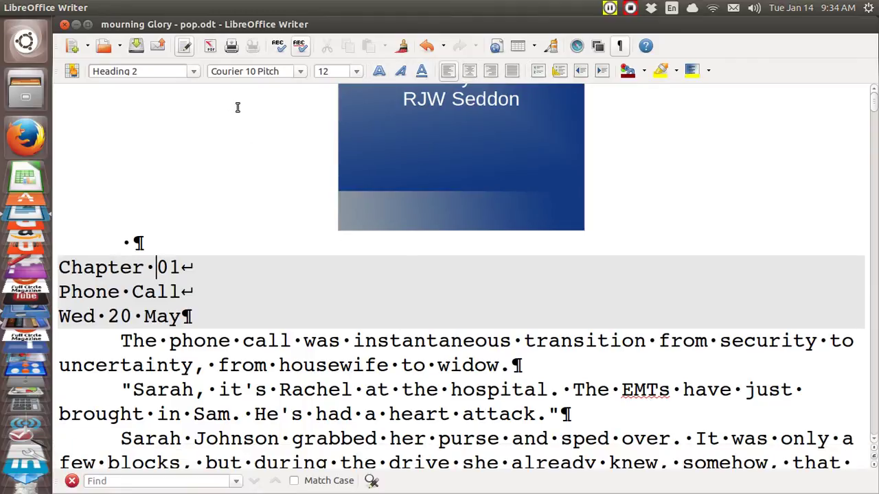
left_click(193, 71)
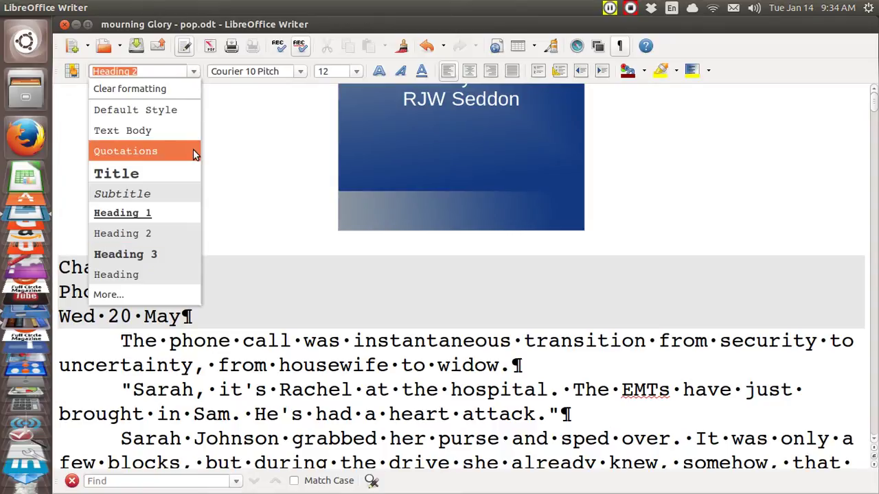
left_click(184, 213)
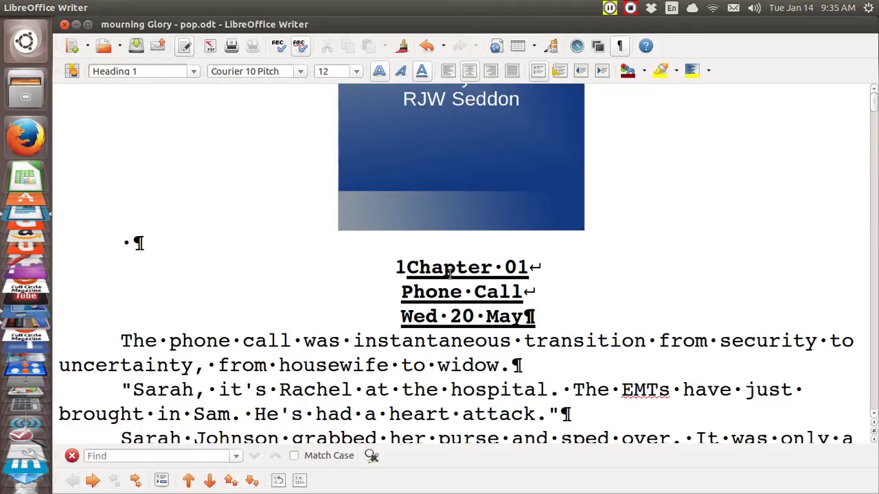
Review the Heading 1 paragraph style's indents and spacing, alignment, font and font effects settings, and close the styles list
key("F11")
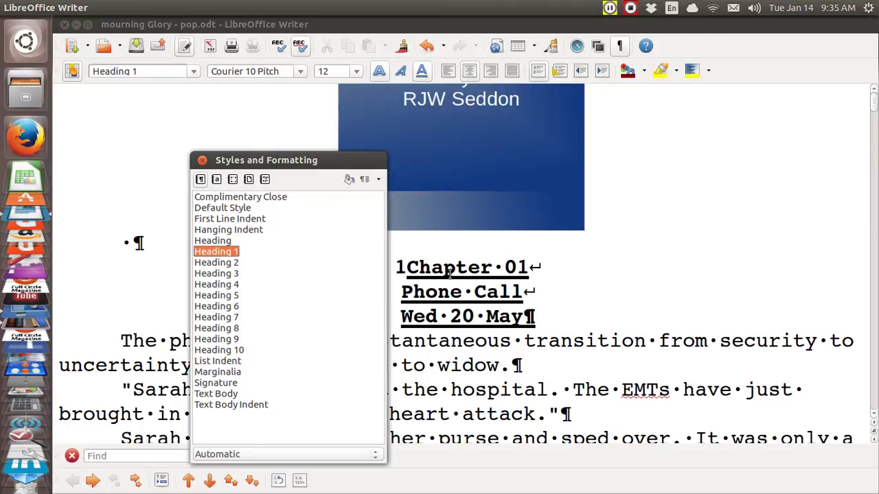
right_click(232, 254)
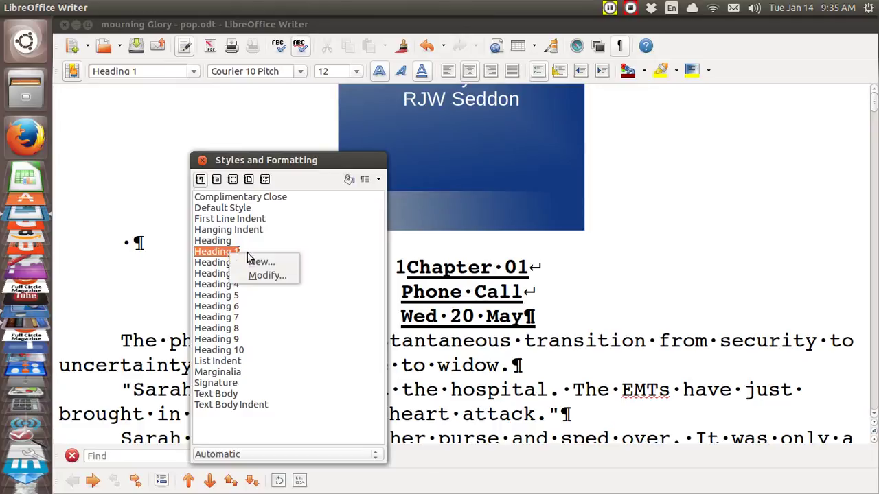
left_click(267, 275)
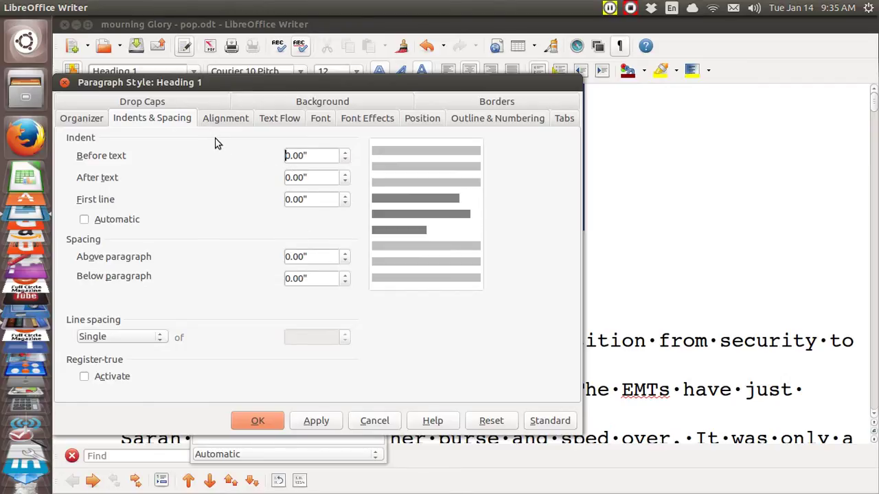
left_click(227, 120)
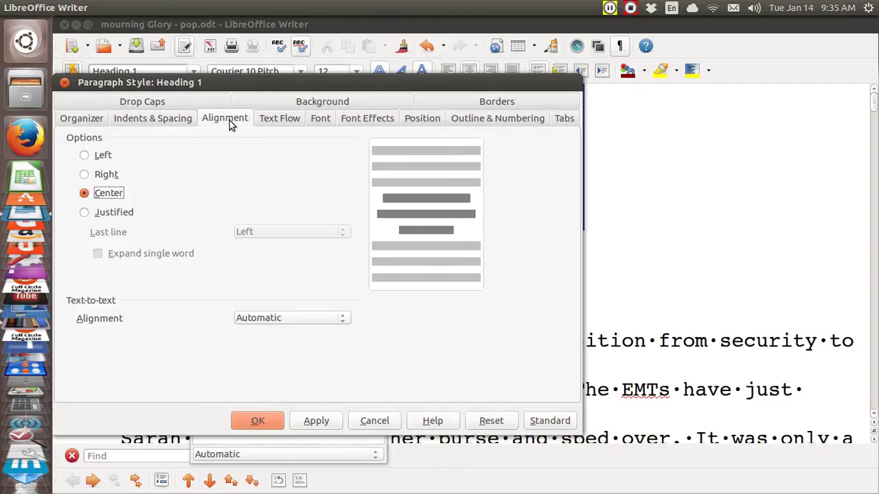
left_click(319, 120)
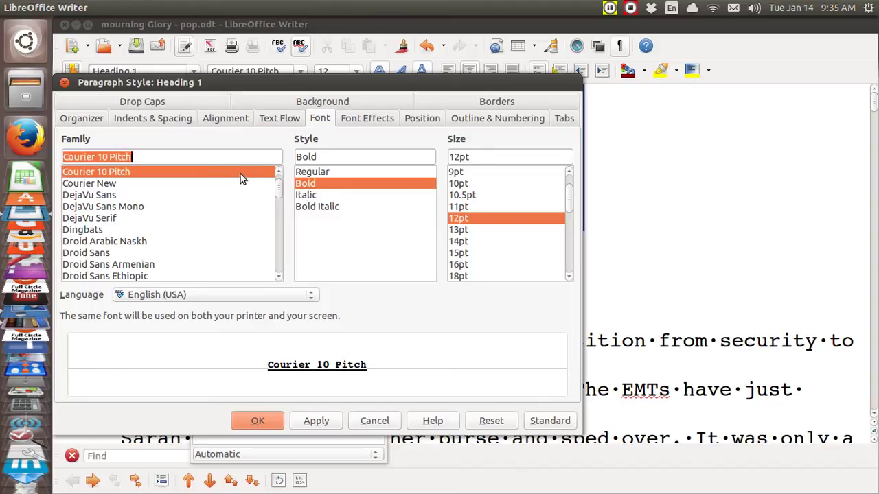
left_click(356, 122)
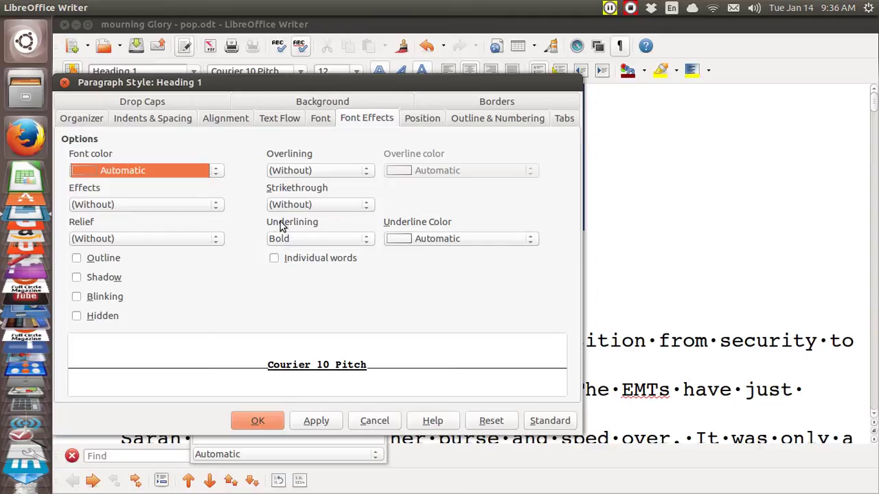
left_click(258, 421)
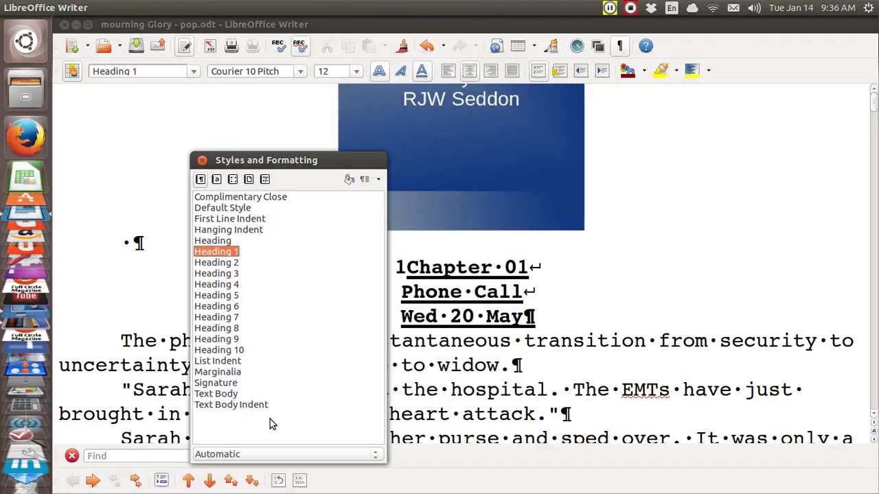
left_click(201, 160)
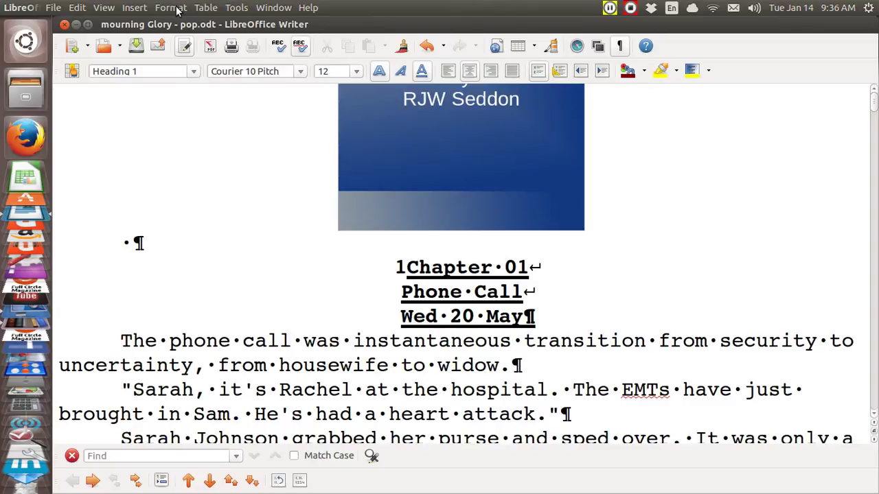
left_click(176, 9)
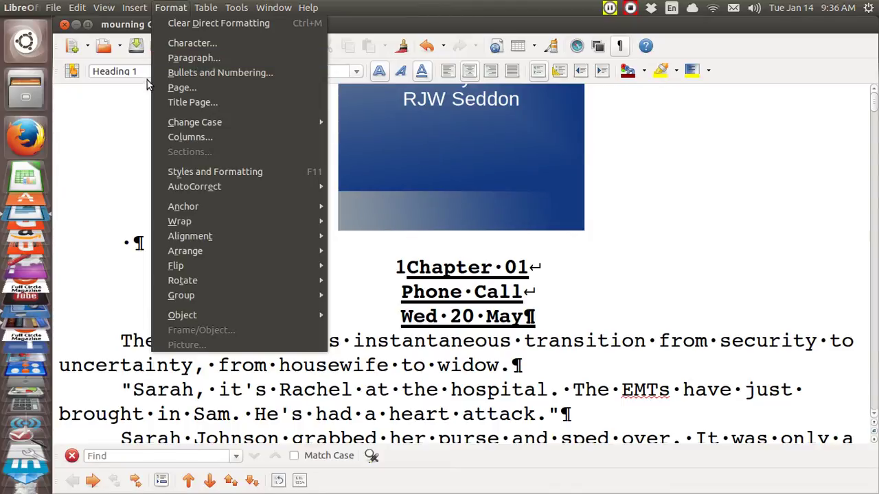
left_click(128, 108)
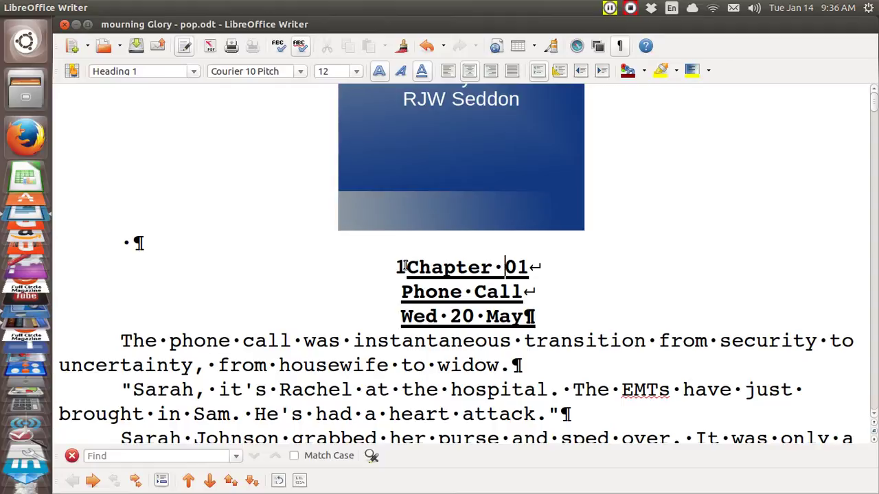
Use the Navigator to jump to the Chapter 08 Verification heading, and close the Navigator
key("F5")
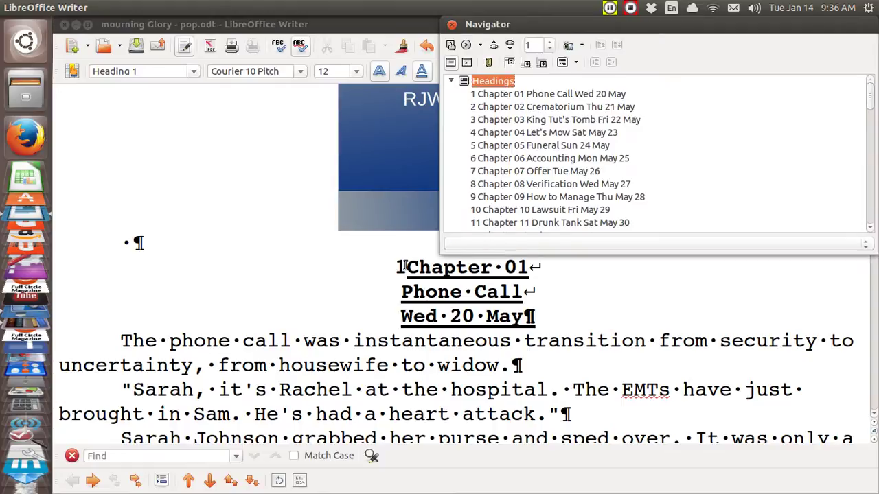
left_click(490, 187)
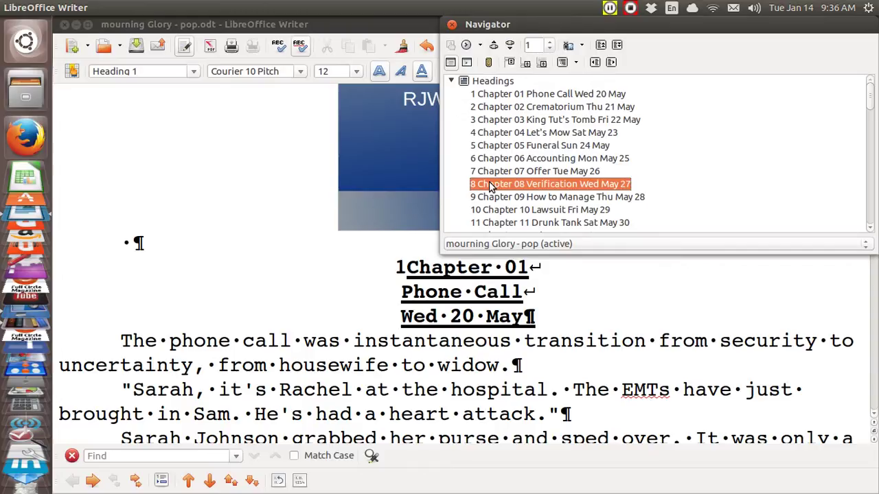
double_click(491, 184)
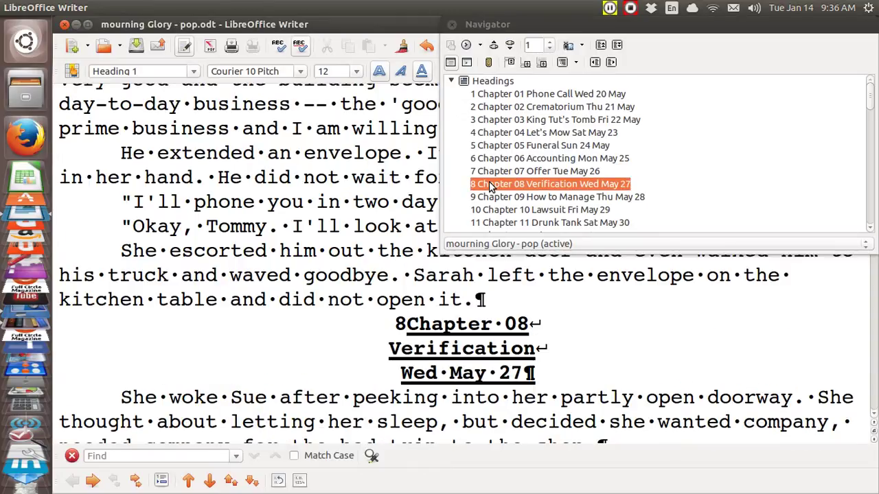
left_click(452, 26)
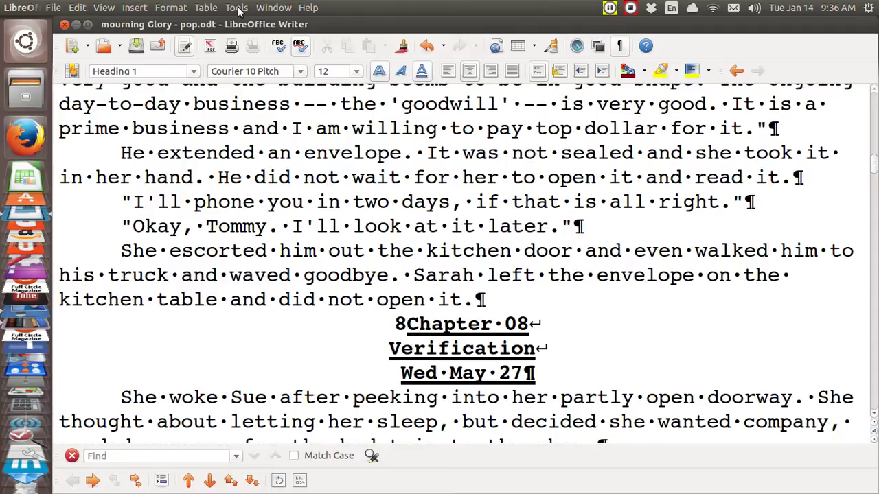
Set the outline numbering of level 1, Heading 1, to None and apply it
left_click(237, 8)
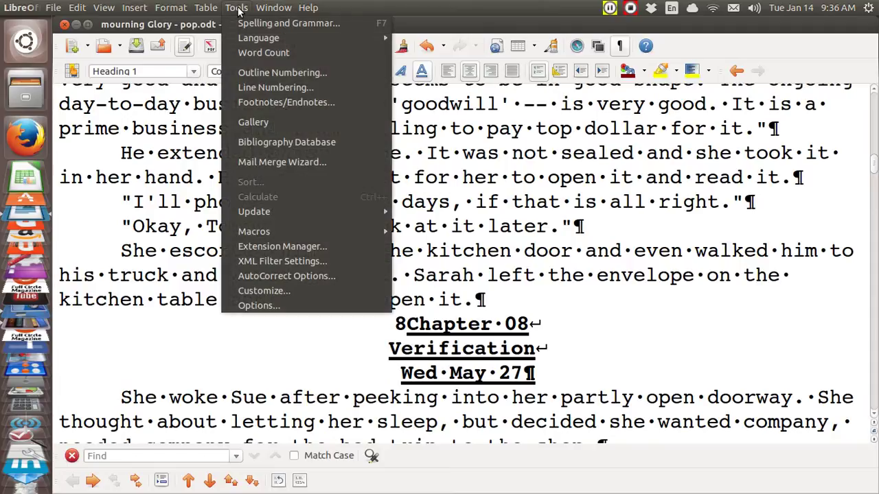
left_click(265, 72)
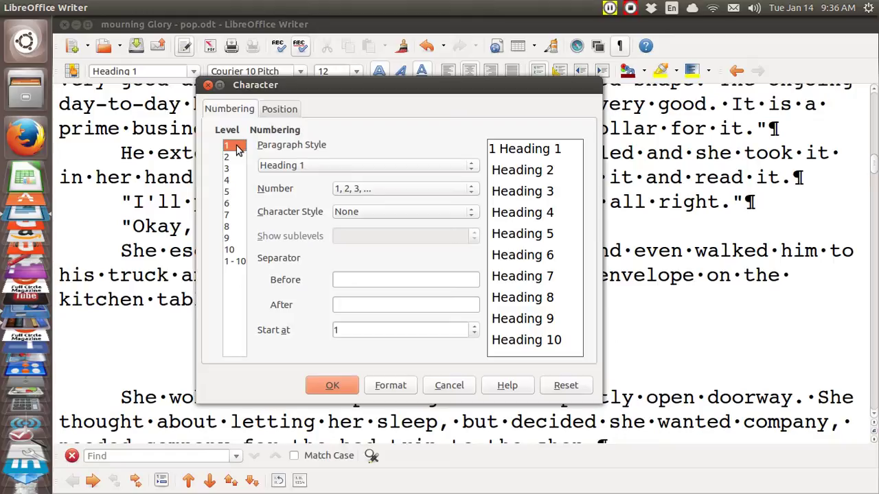
left_click(471, 191)
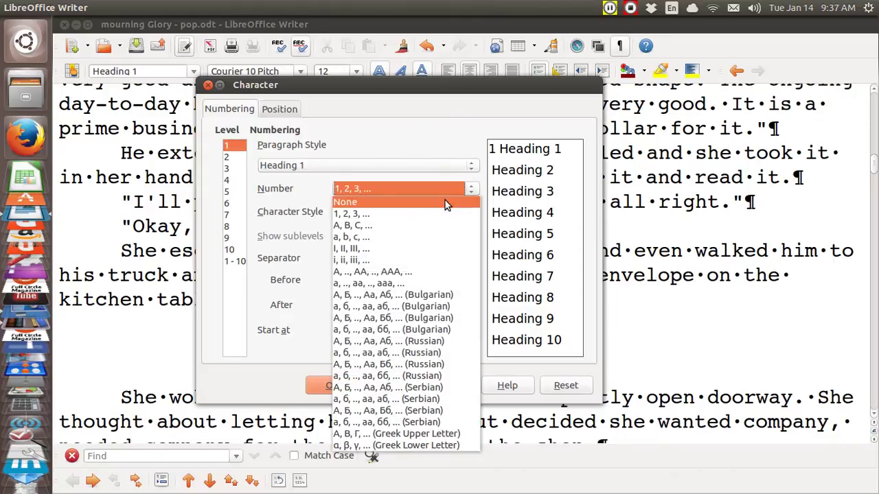
left_click(446, 203)
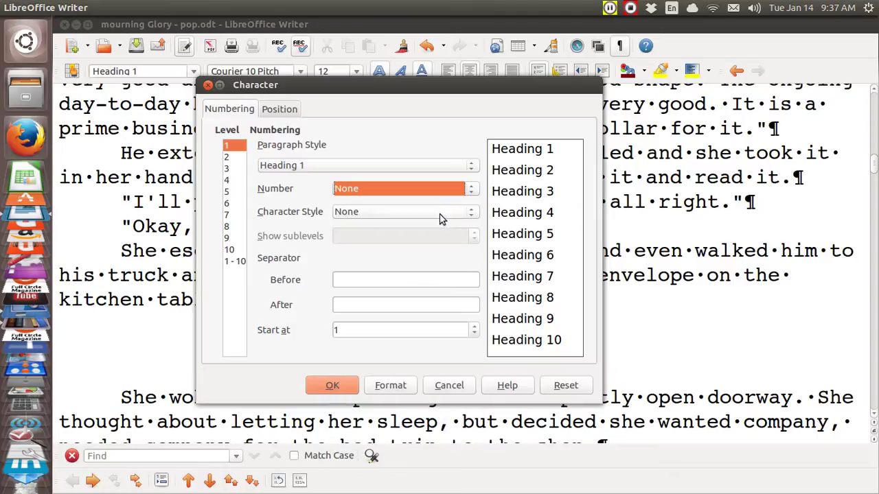
left_click(339, 385)
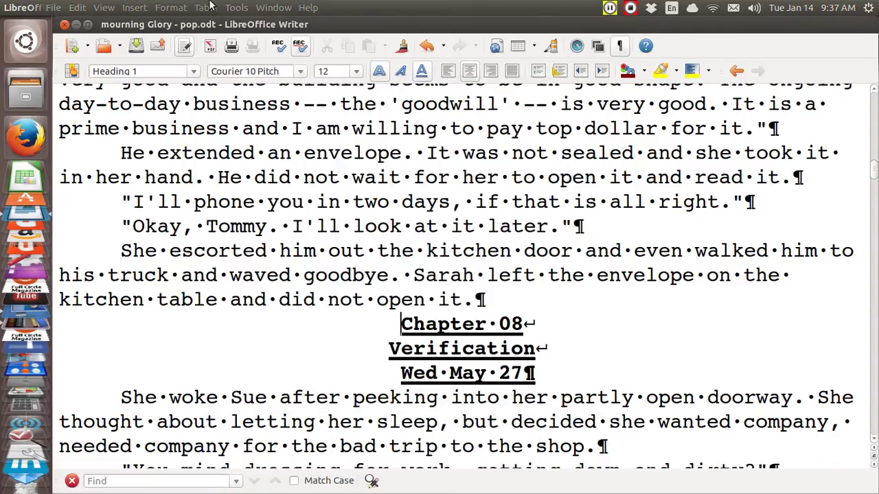
Set the level 1 outline numbering to 1, 2, 3, ... with the separator "Ch." before and a space after the number
left_click(235, 7)
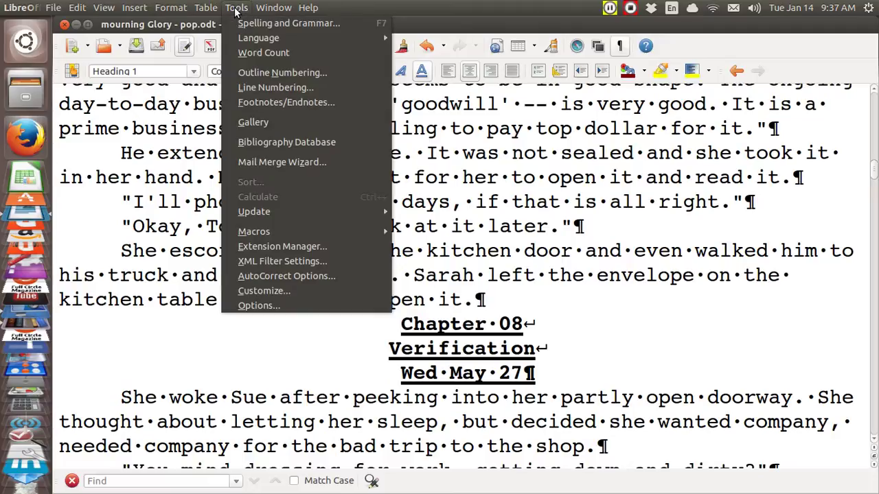
left_click(265, 74)
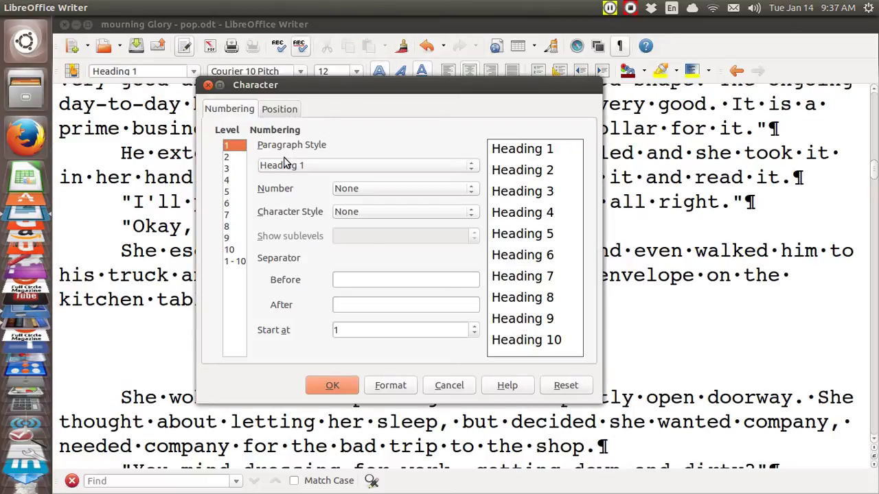
left_click(471, 191)
left_click(458, 222)
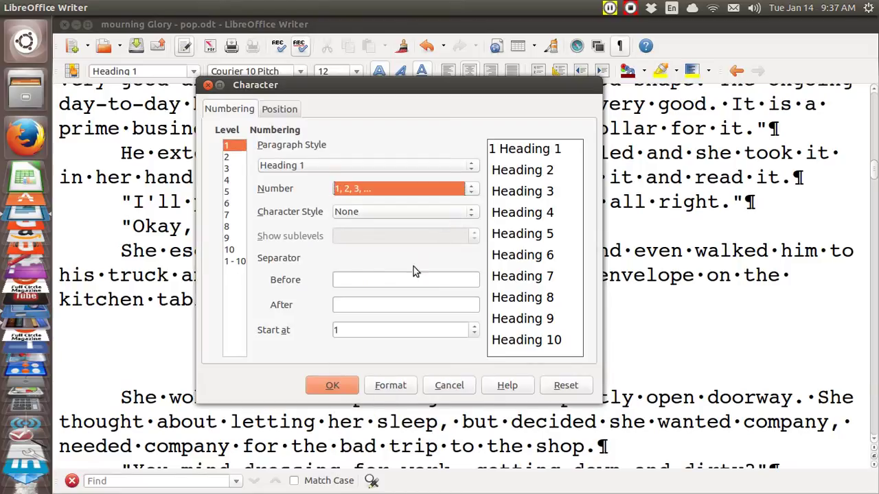
left_click(367, 279)
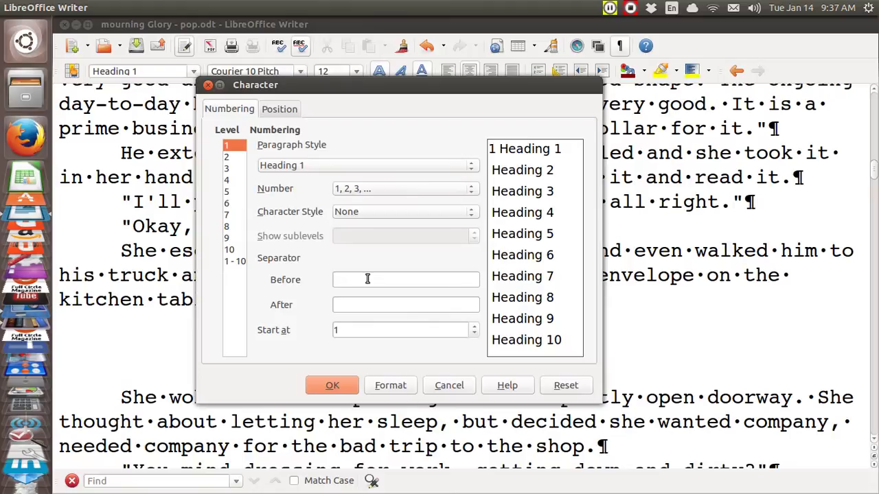
type("Ch.")
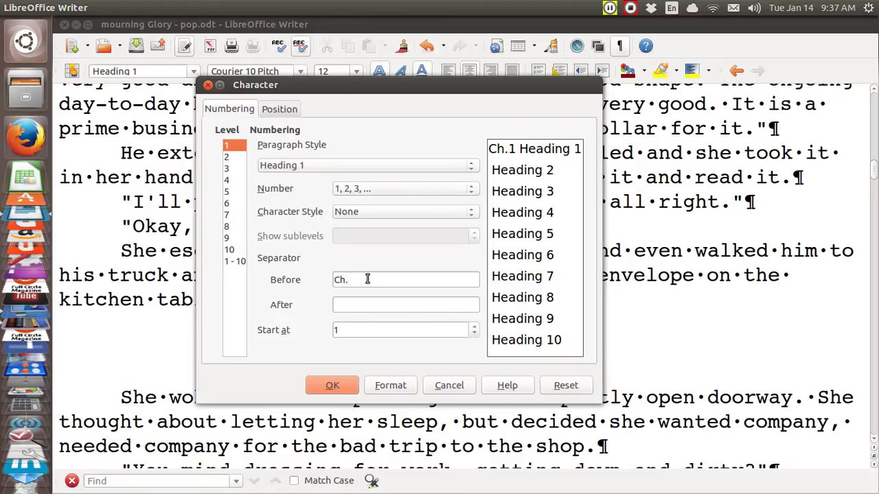
left_click(344, 303)
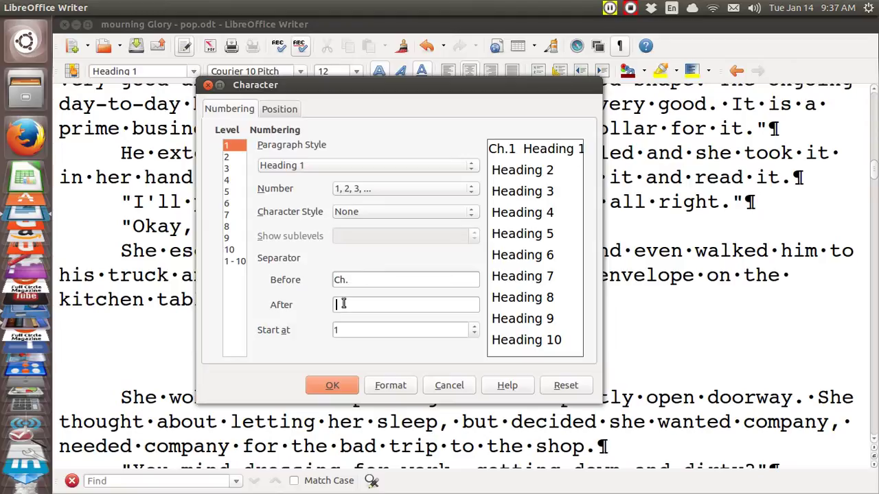
left_click(335, 386)
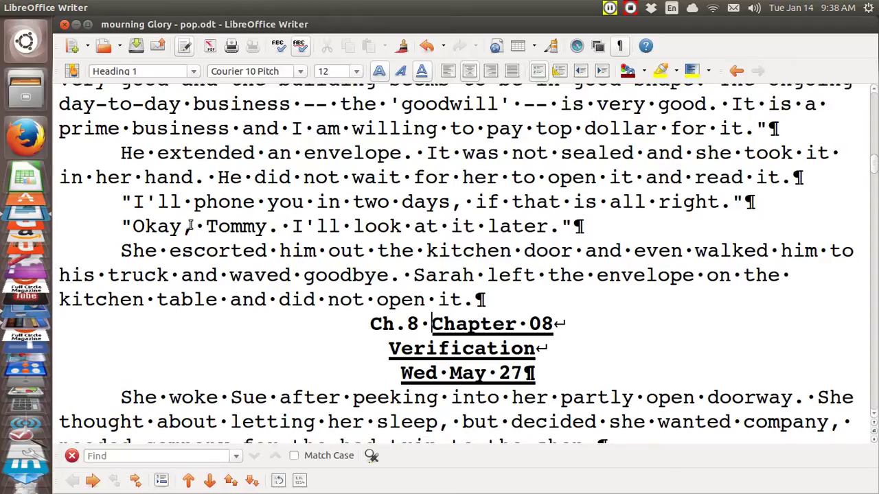
Close the mourning Glory - pop.odt document without saving its changes
mouse_move(103, 6)
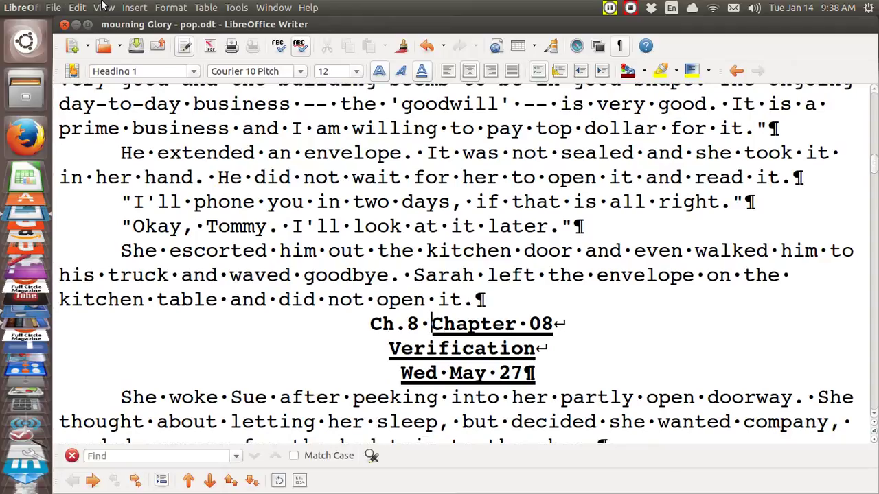
left_click(54, 7)
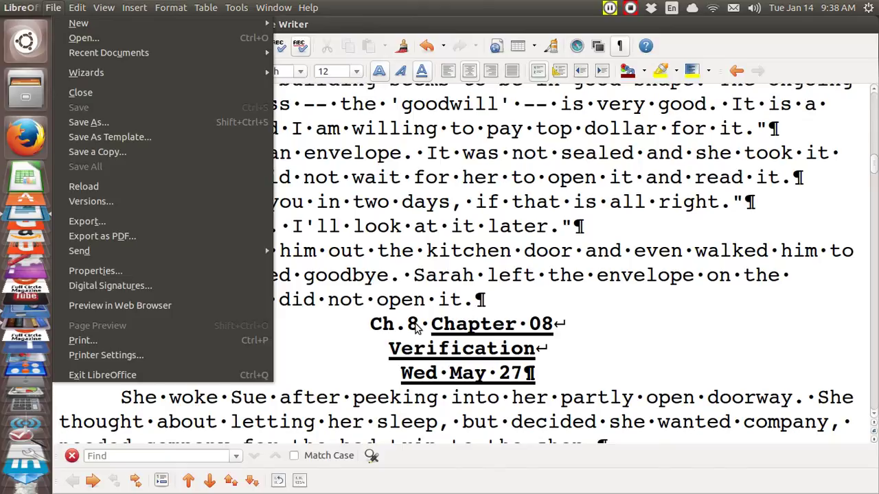
left_click(341, 342)
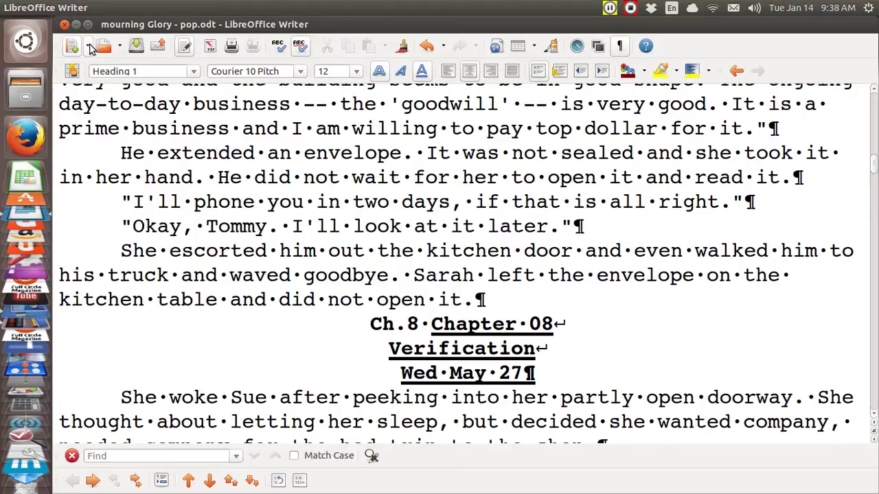
left_click(65, 25)
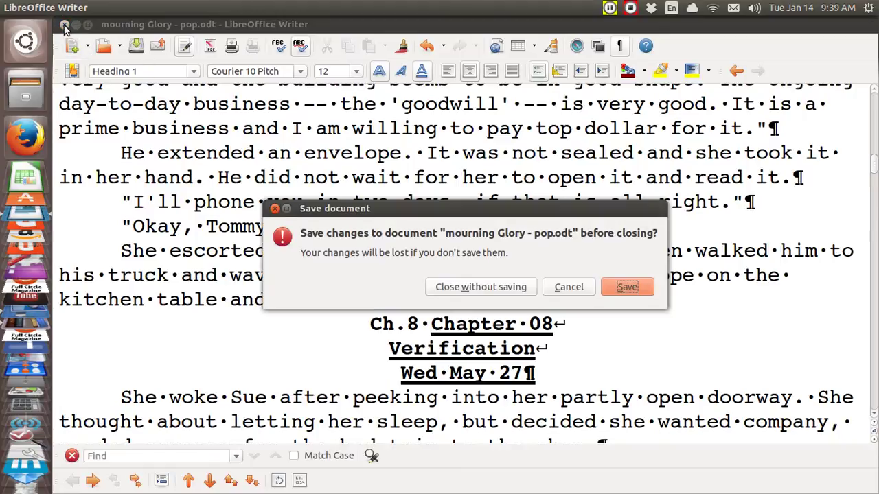
left_click(493, 287)
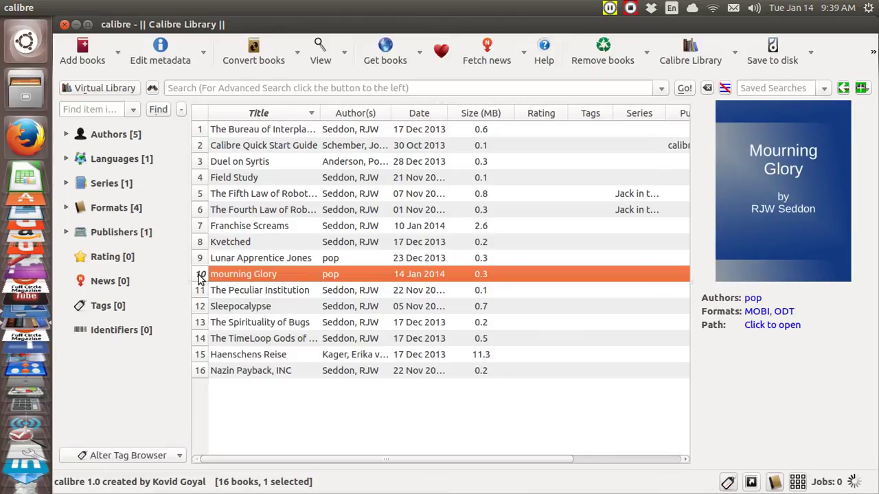
In calibre, permanently delete the mourning Glory book and add mourning Glory.odt from the mourning glory folder to the library
key("Delete")
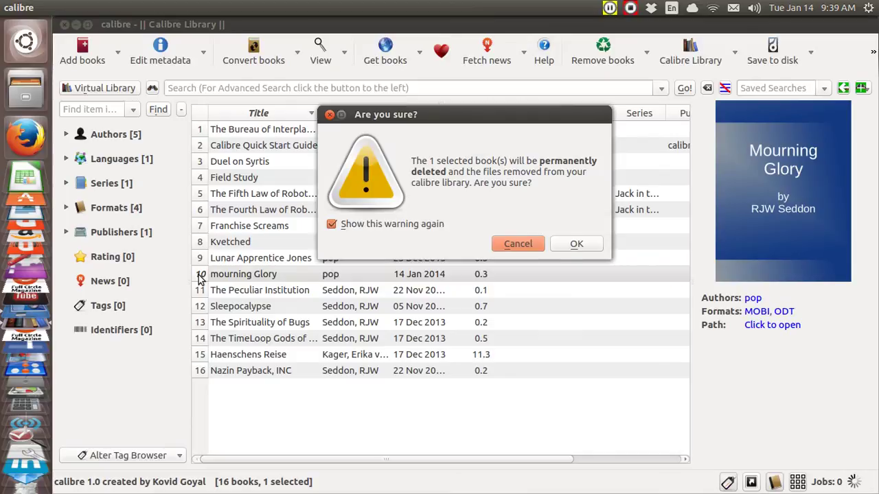
left_click(574, 246)
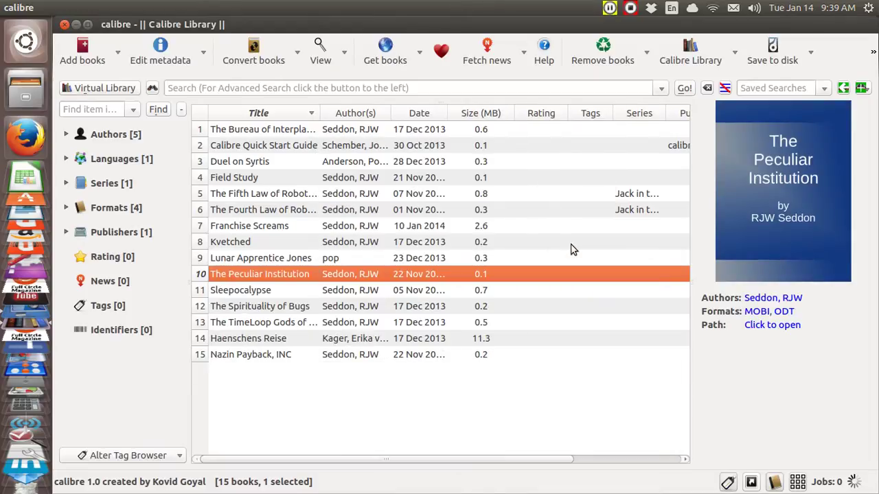
left_click(82, 47)
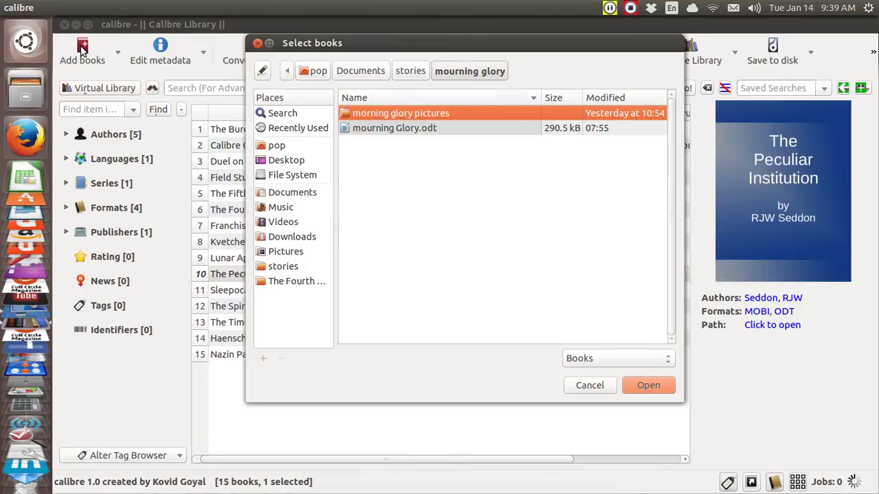
left_click(364, 131)
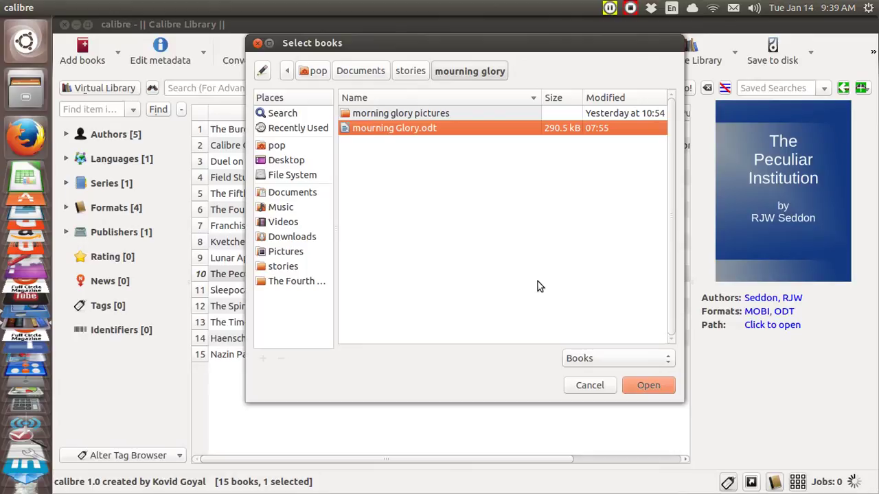
left_click(648, 387)
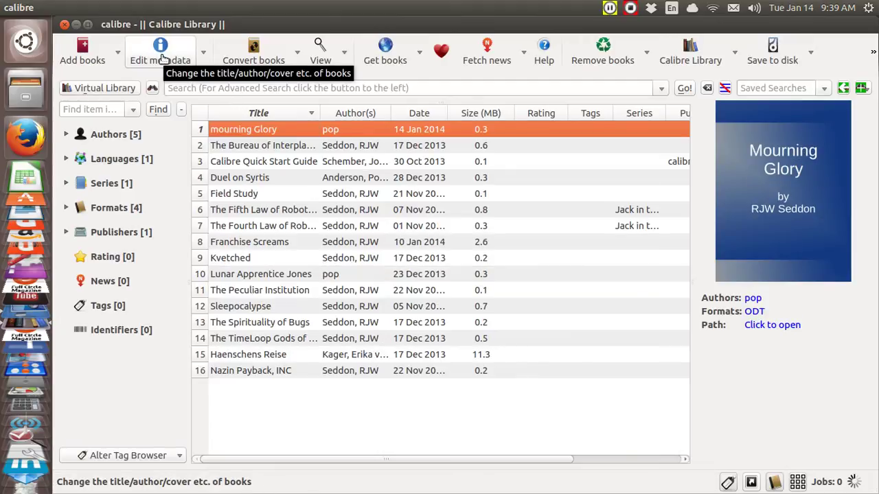
Add the author named on the cover to the mourning Glory book's metadata, choosing from the existing authors, and save it
left_click(165, 58)
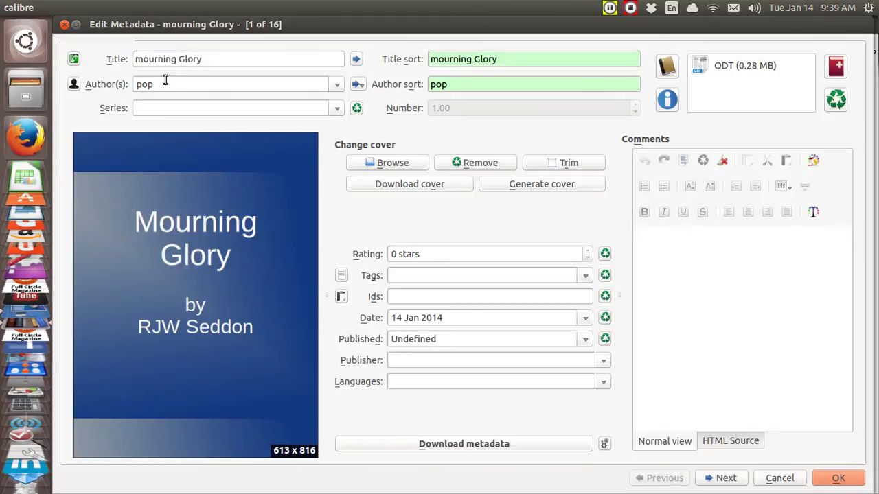
left_click(337, 86)
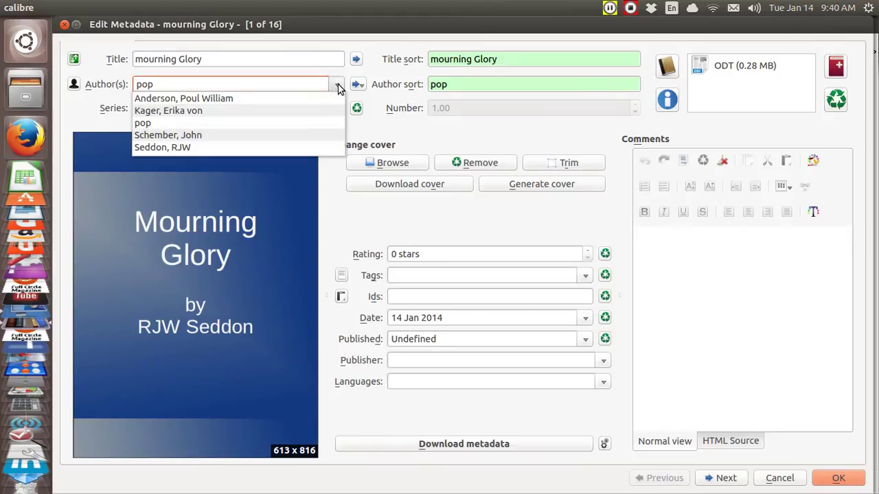
left_click(306, 147)
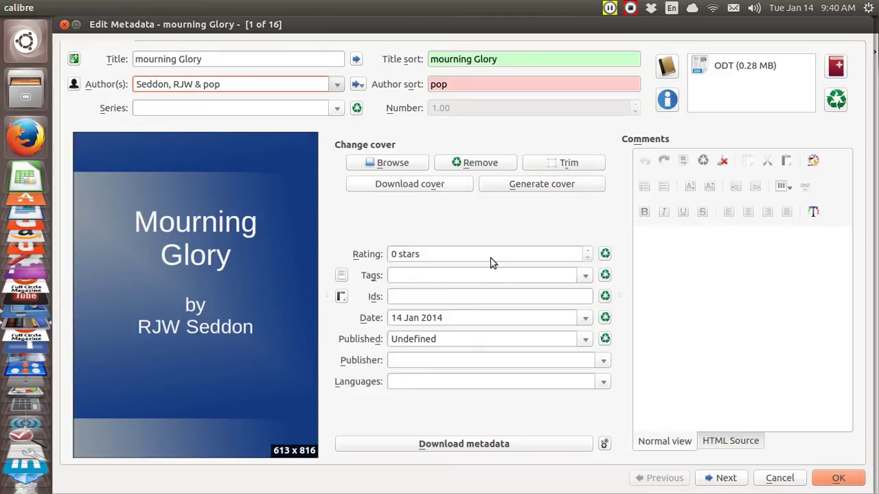
left_click(839, 478)
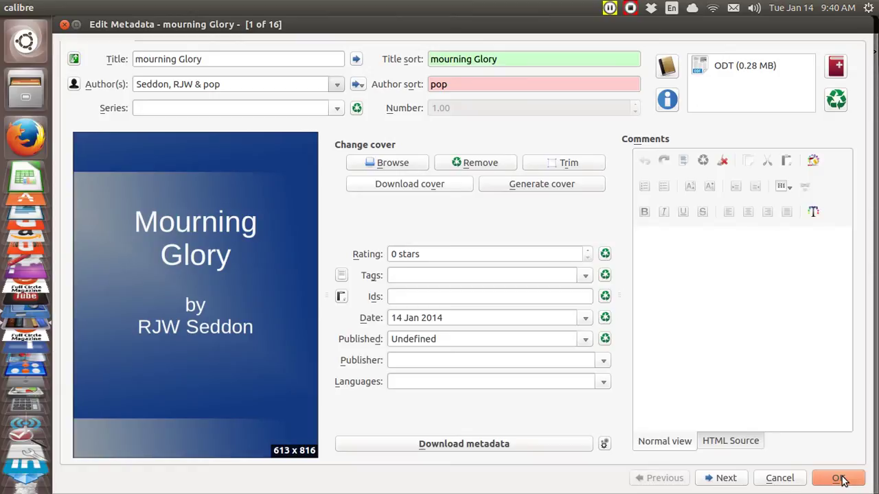
left_click(841, 479)
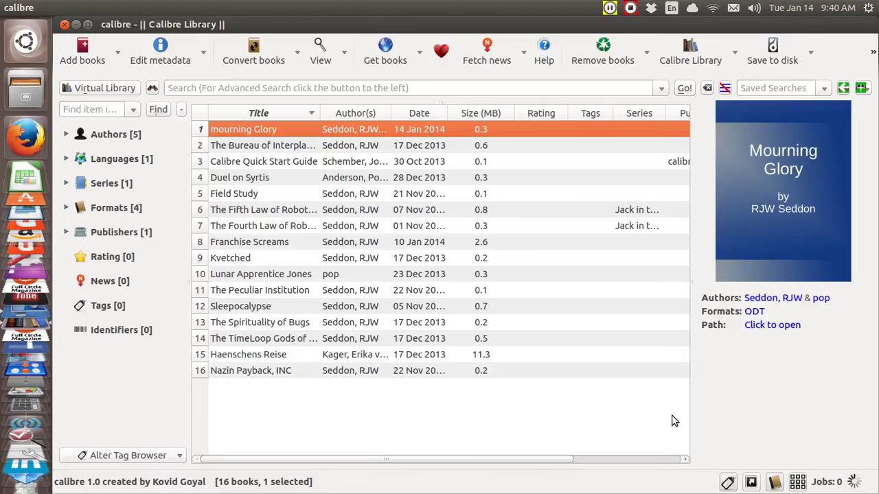
Convert the mourning Glory book from ODT to MOBI with the existing conversion settings
left_click(254, 55)
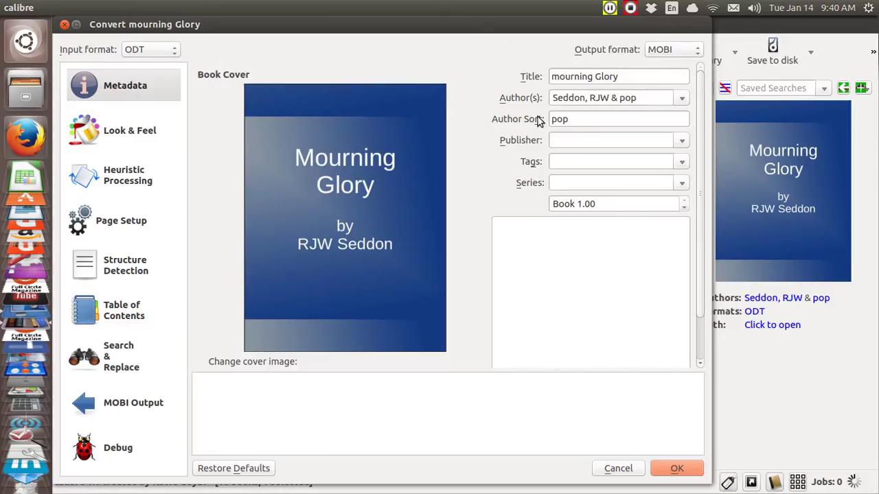
left_click(676, 469)
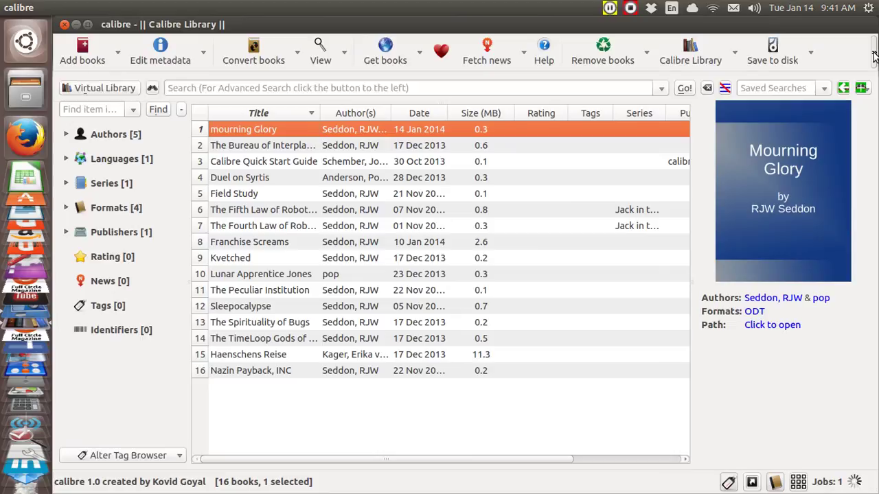
Try to open the calibre preferences while the book conversion is running
left_click(874, 56)
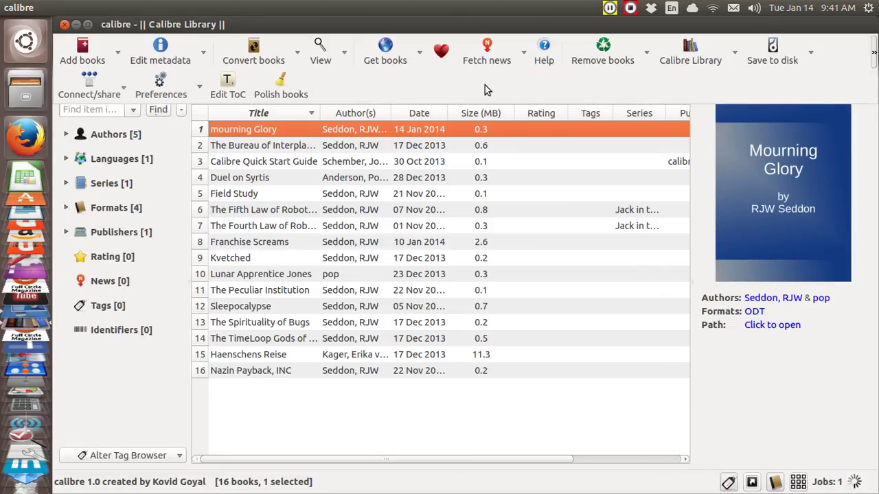
left_click(162, 87)
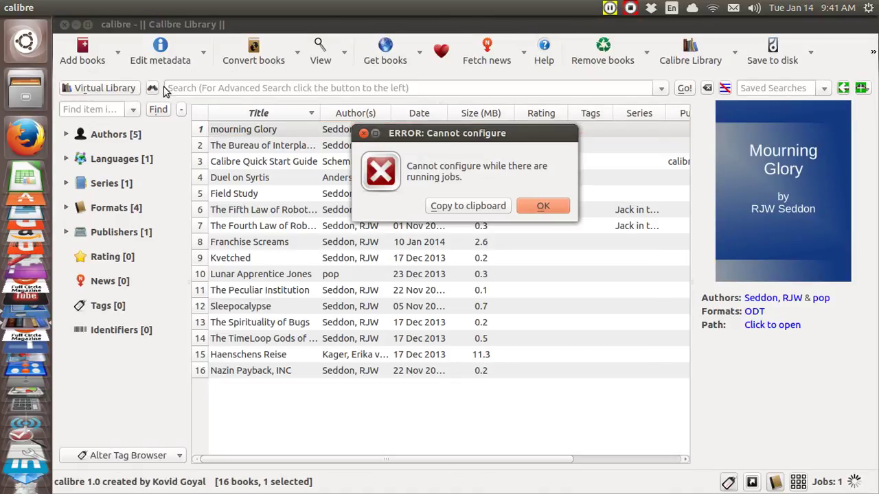
left_click(538, 207)
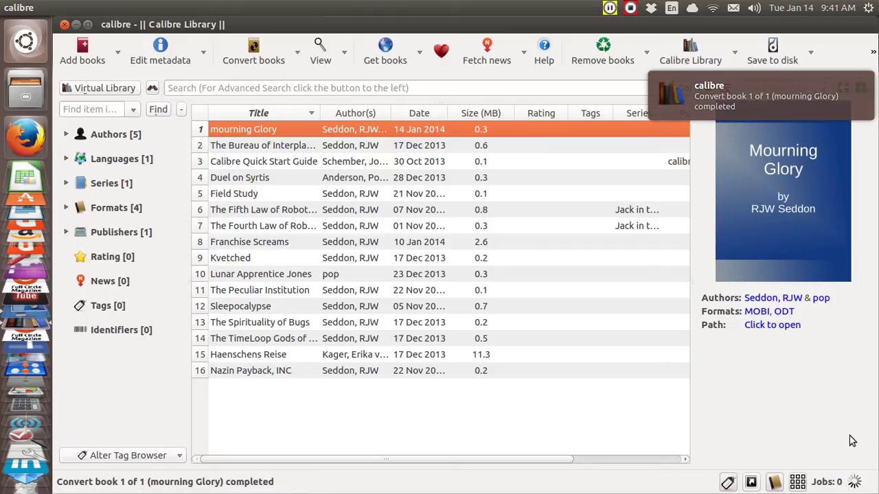
Open the common conversion options in the calibre preferences and examine the Page Setup profiles and margins
left_click(872, 53)
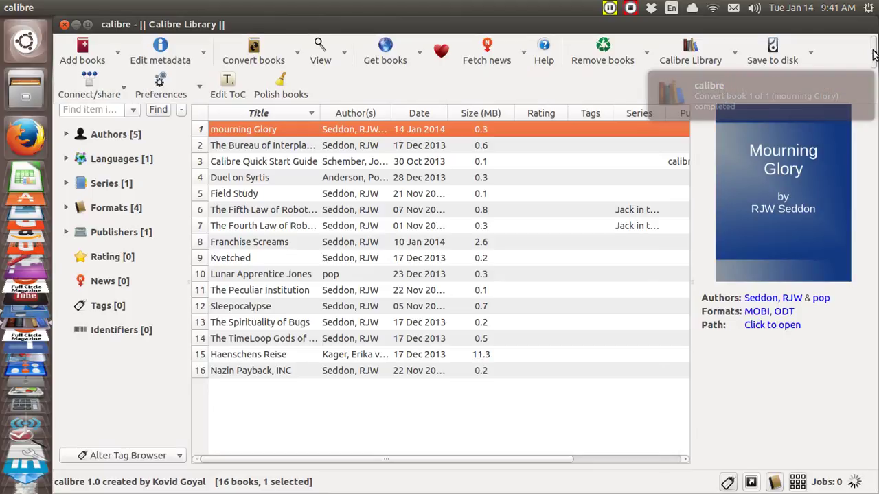
left_click(160, 86)
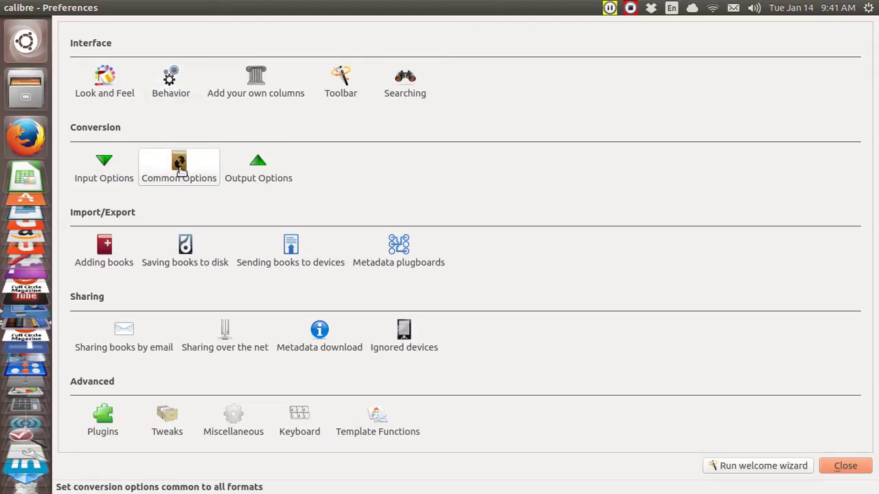
left_click(180, 170)
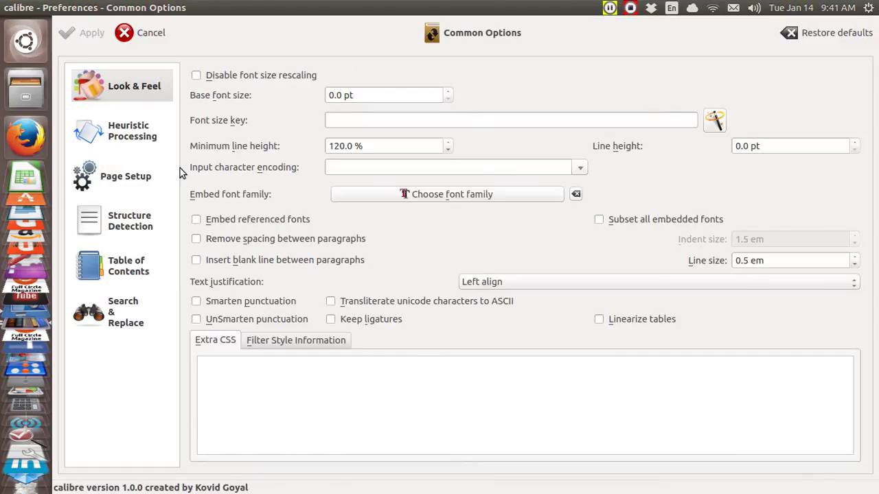
left_click(130, 180)
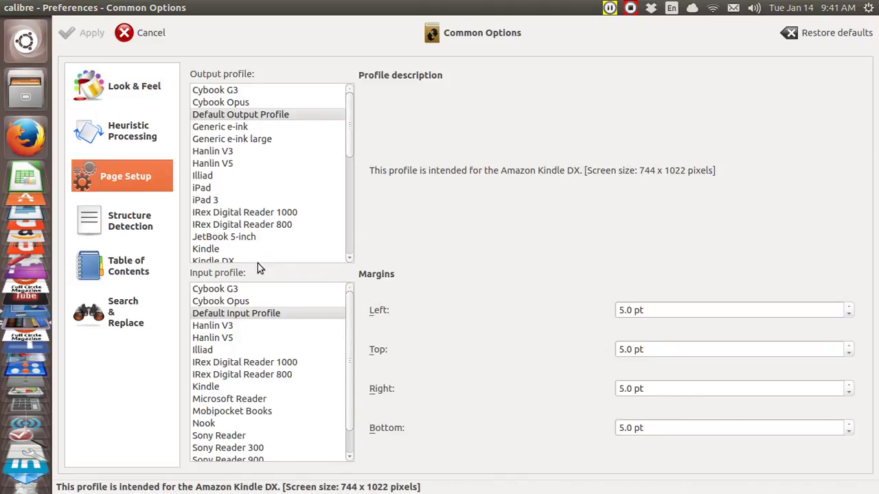
Examine the Structure Detection choices for the chapter detection expression, the chapter mark and the page break expression, keeping the current selections
left_click(123, 223)
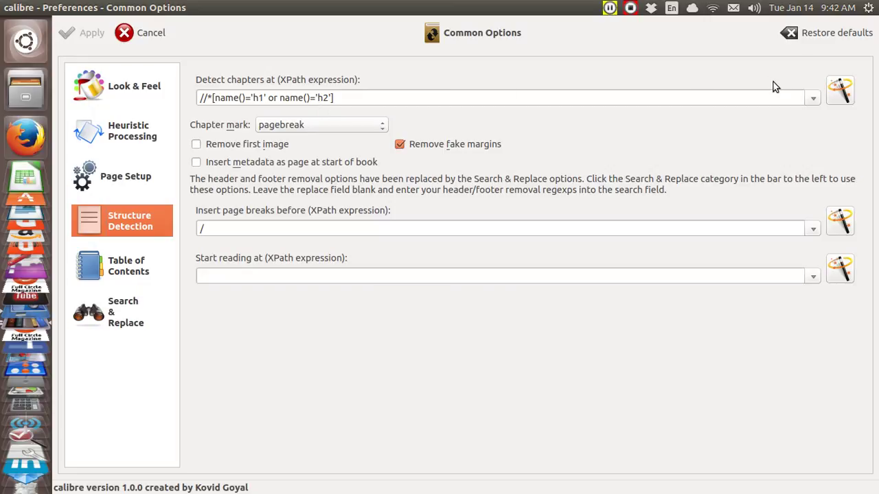
left_click(813, 99)
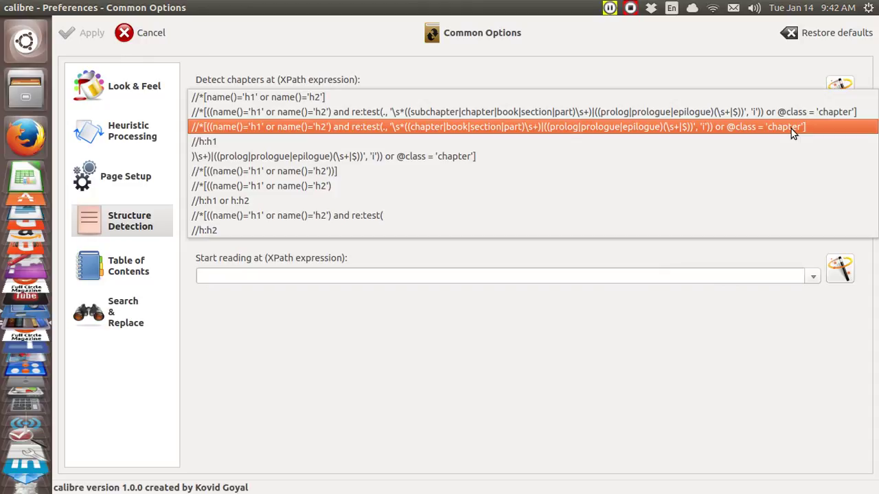
left_click(760, 97)
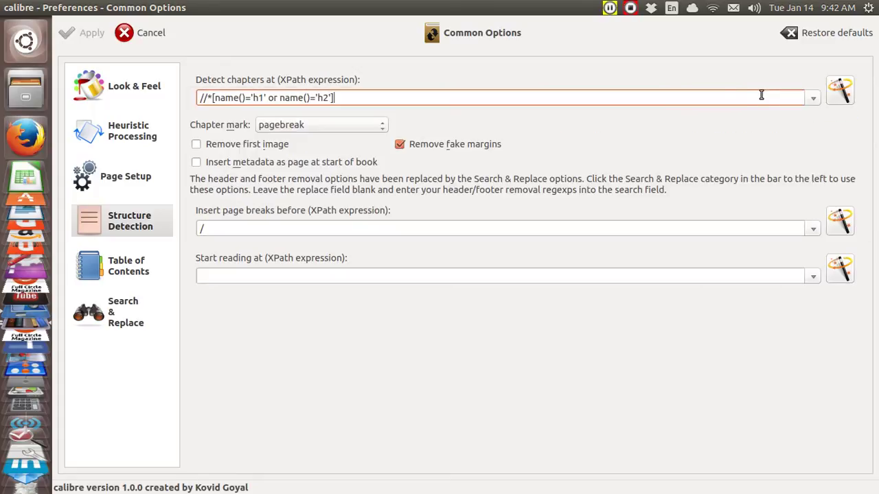
left_click(383, 127)
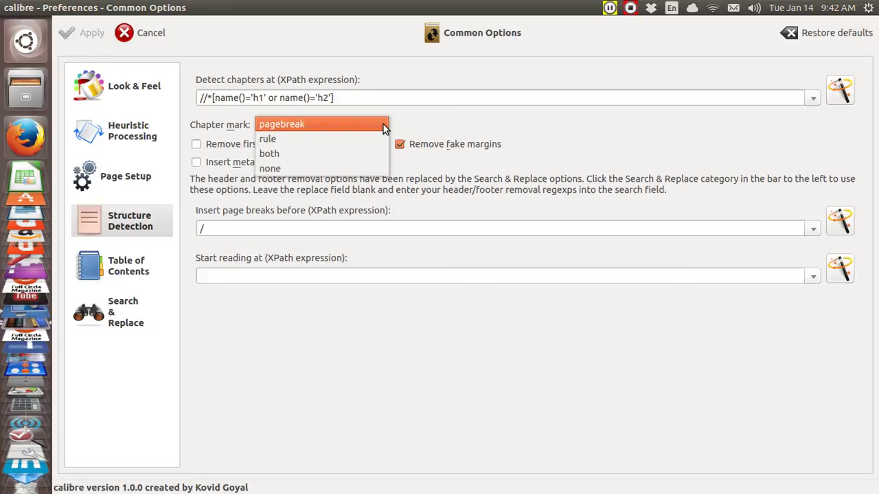
left_click(383, 127)
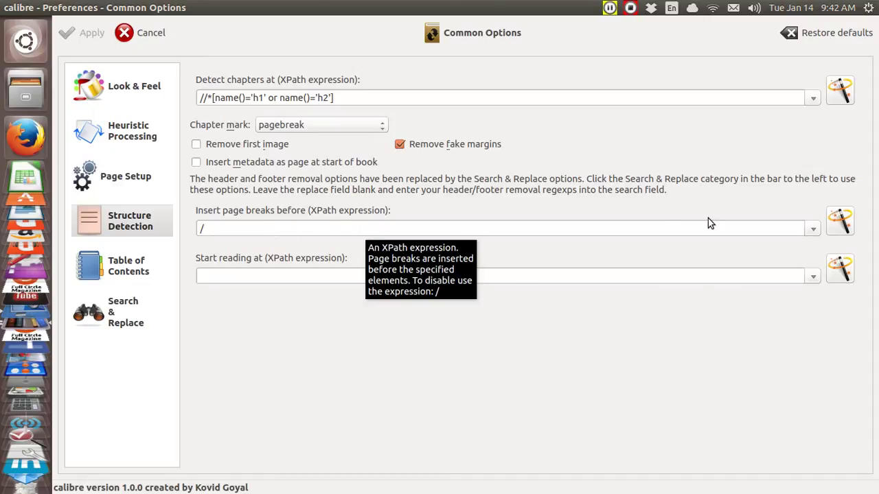
left_click(813, 231)
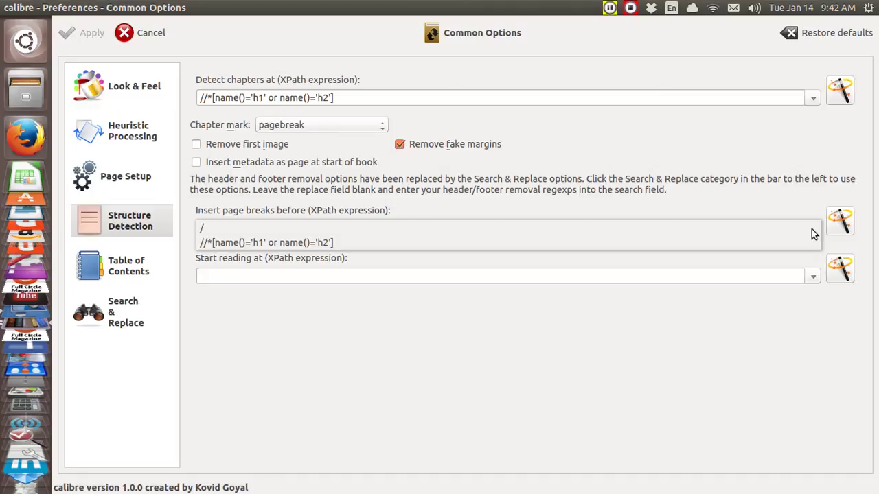
left_click(789, 232)
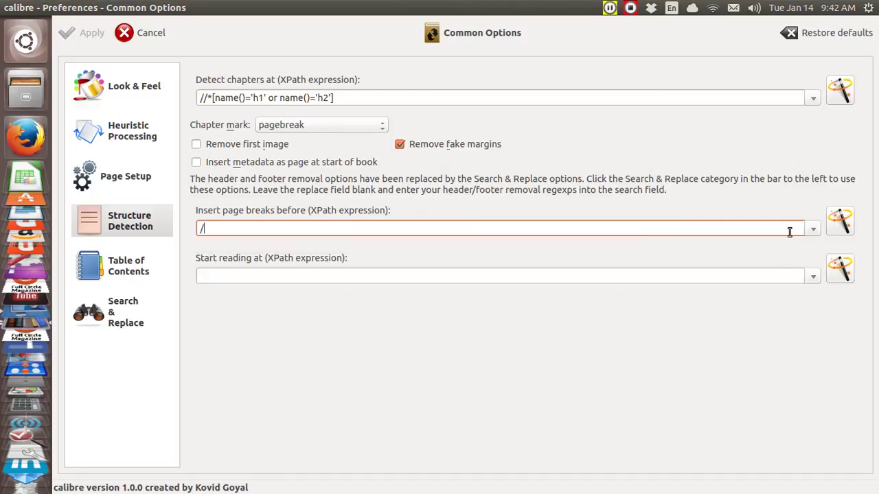
Examine the Table of Contents options, especially the Level 1 and Level 2 TOC XPath expressions
left_click(126, 266)
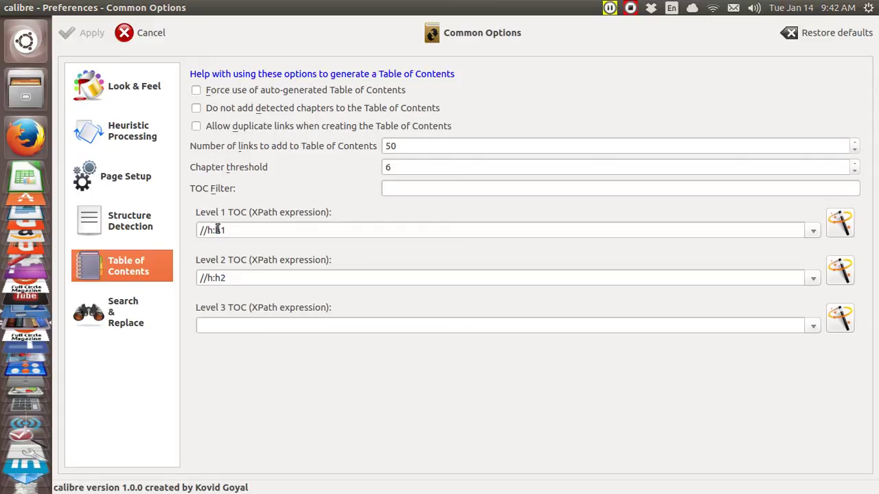
mouse_move(204, 246)
mouse_move(223, 291)
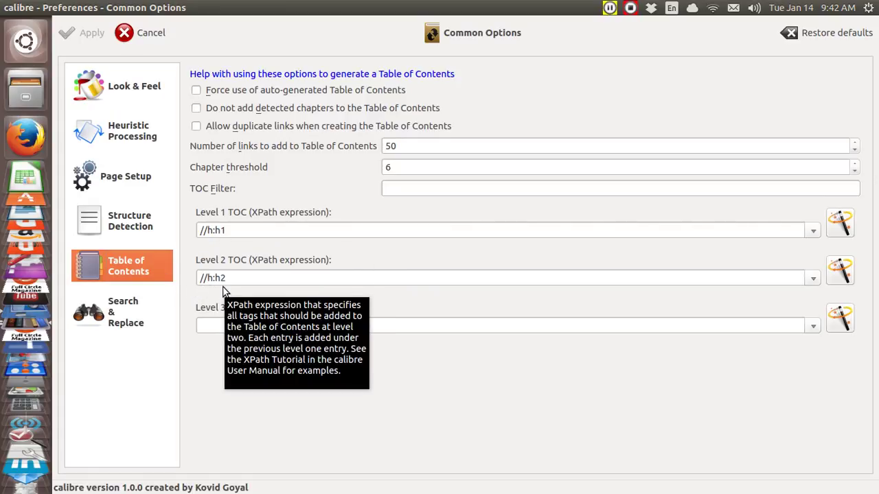
Check the Heuristic Processing options and the Look & Feel text justification, then leave the preferences without applying changes
left_click(132, 133)
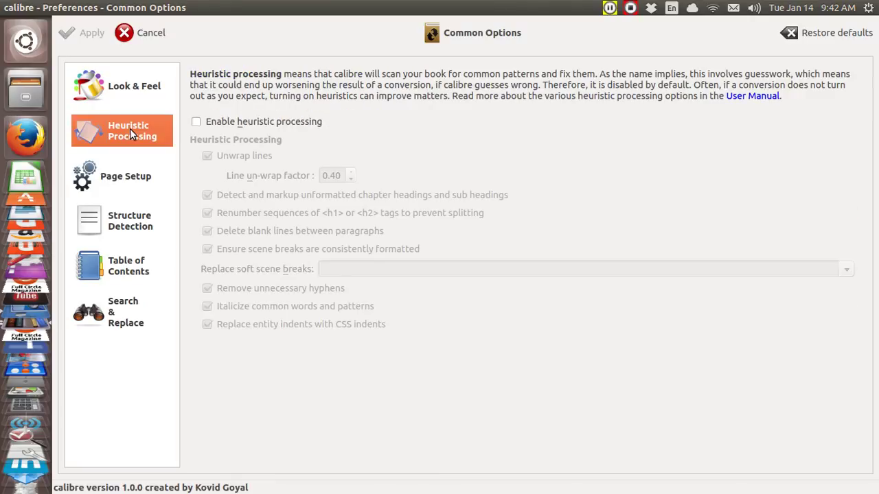
left_click(132, 93)
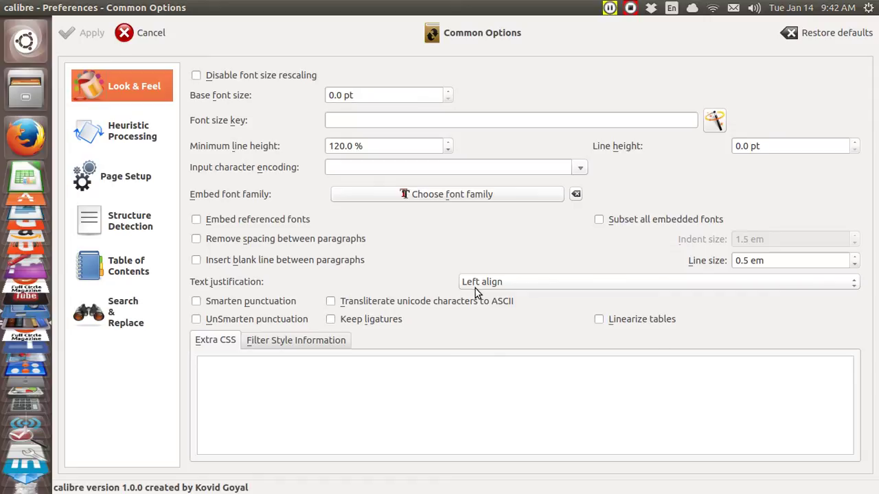
mouse_move(475, 288)
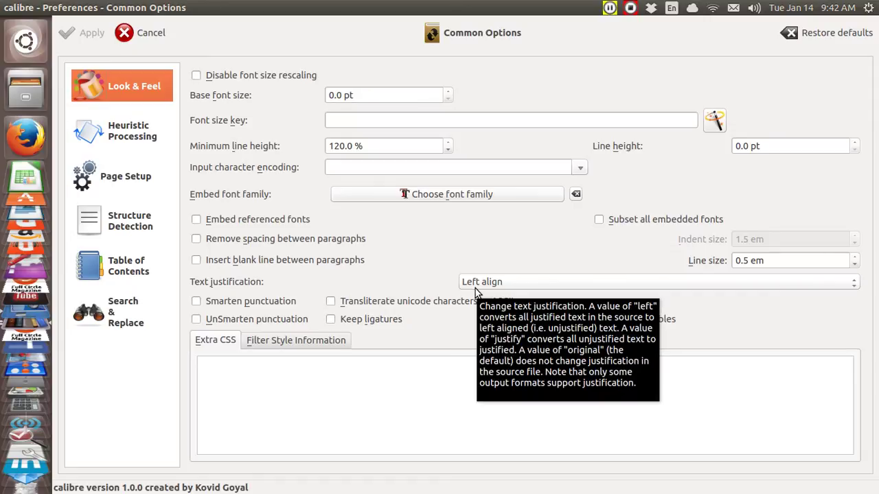
left_click(147, 36)
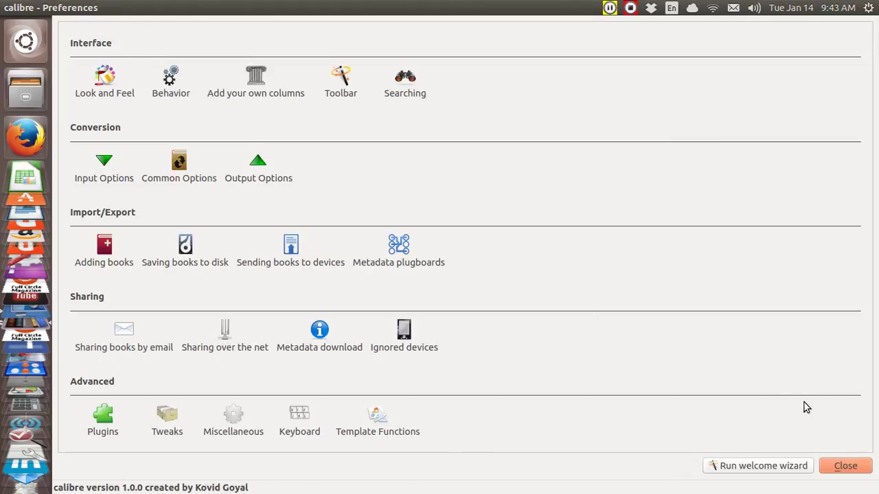
left_click(848, 467)
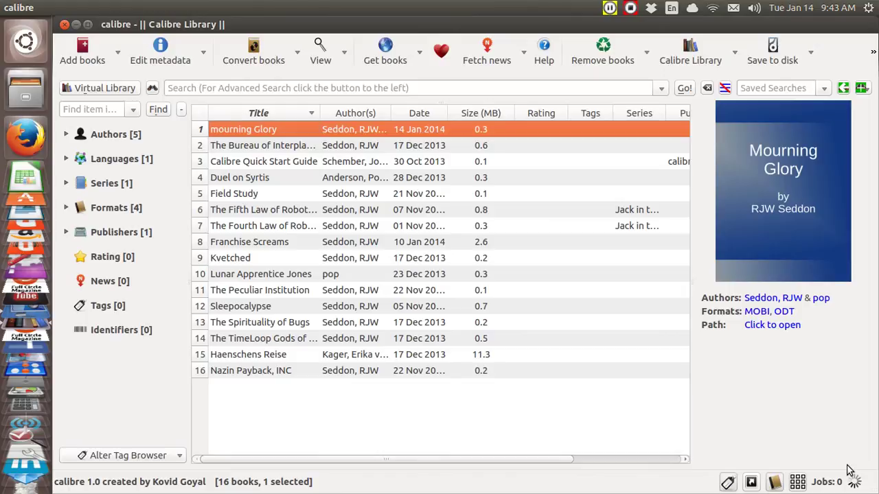